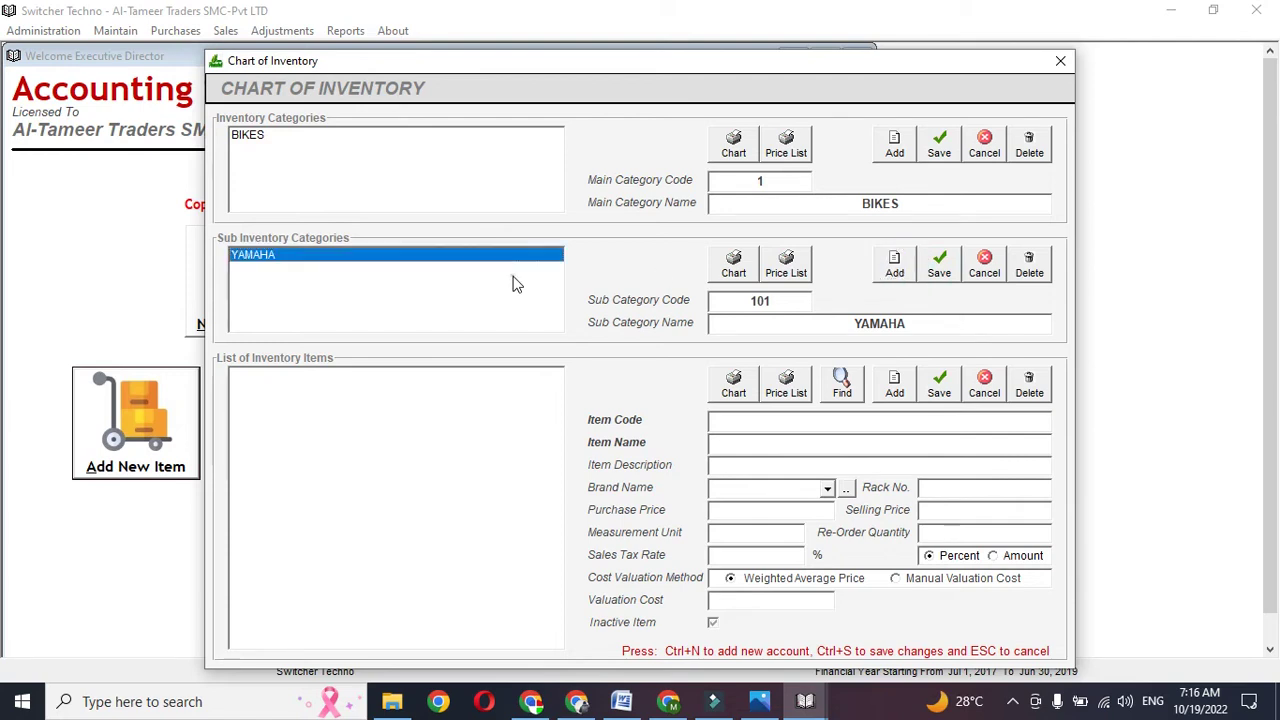
- Add and save item YBR YAMAHA (code 1010001) under BIKES > YAMAHA, then close the inventory chart
left_click(895, 390)
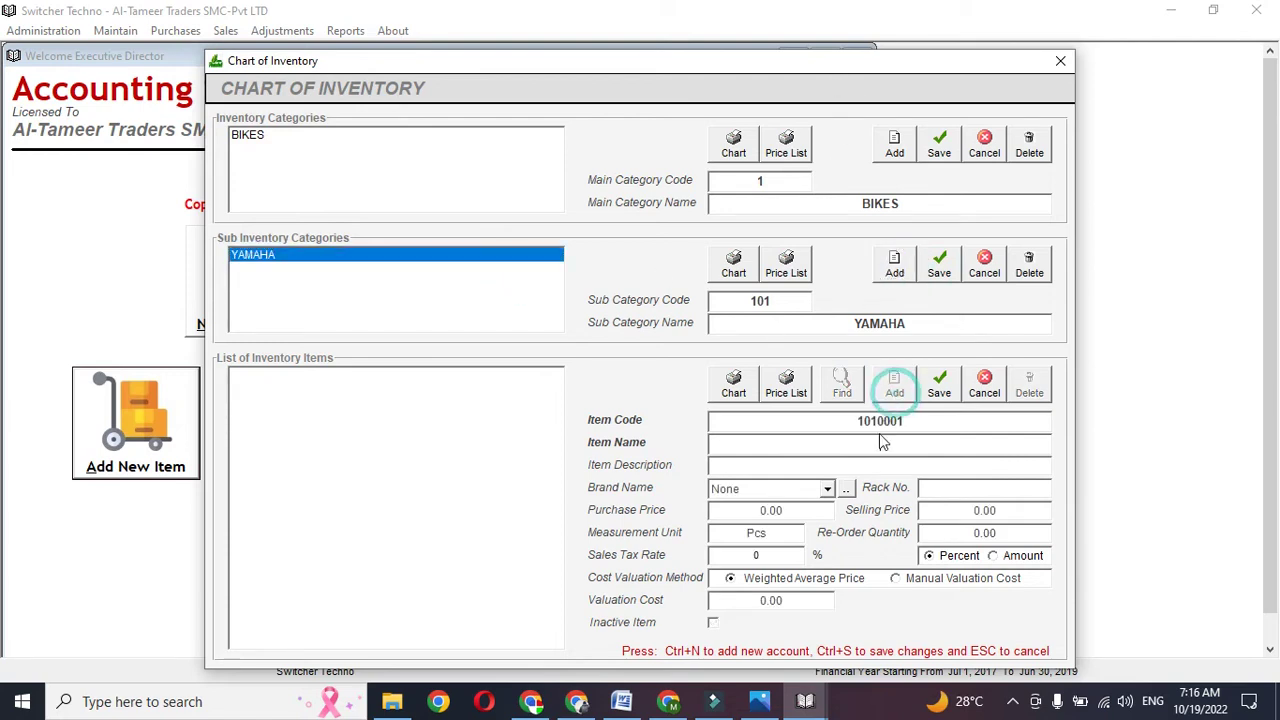
type("YBR YAMAHA")
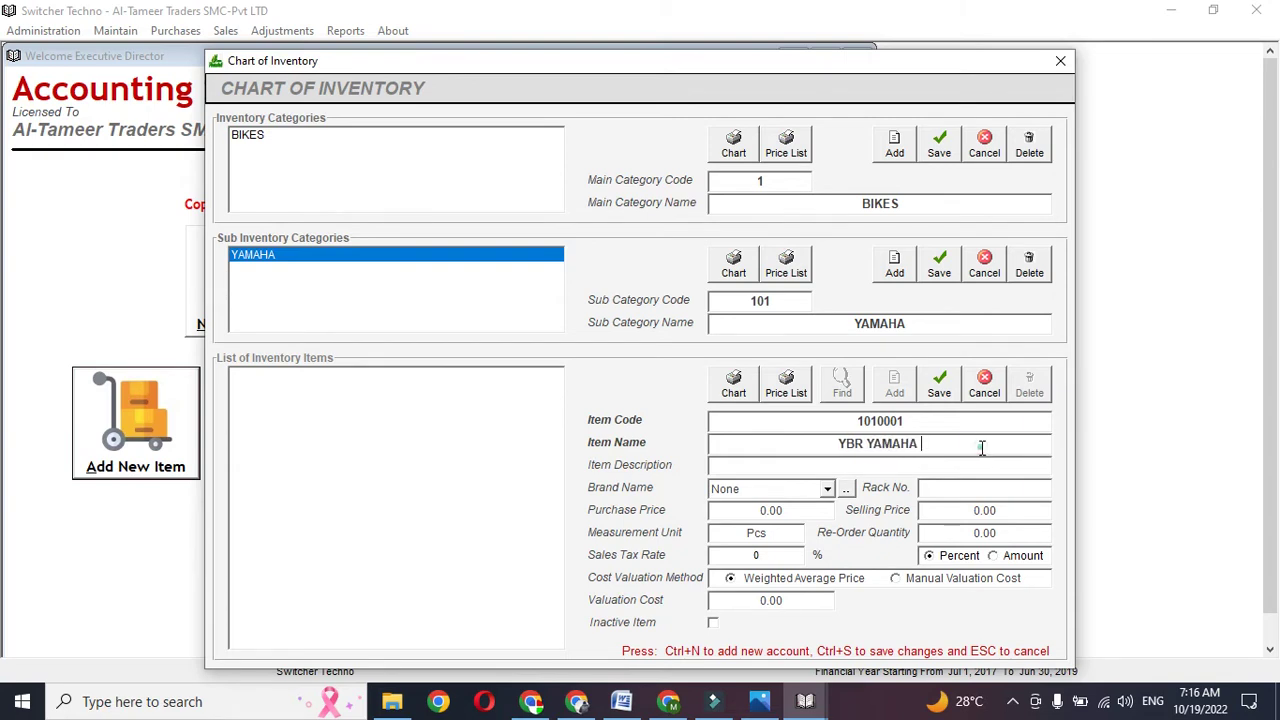
left_click(795, 512)
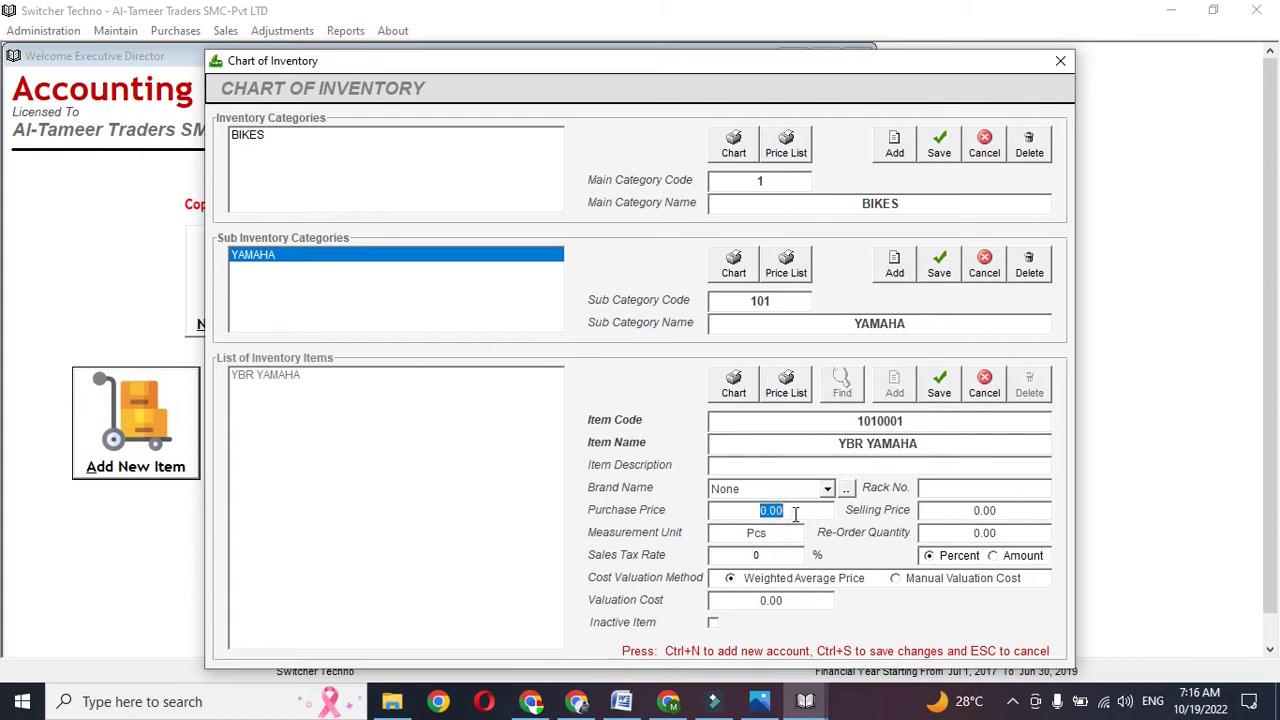
left_click(960, 510)
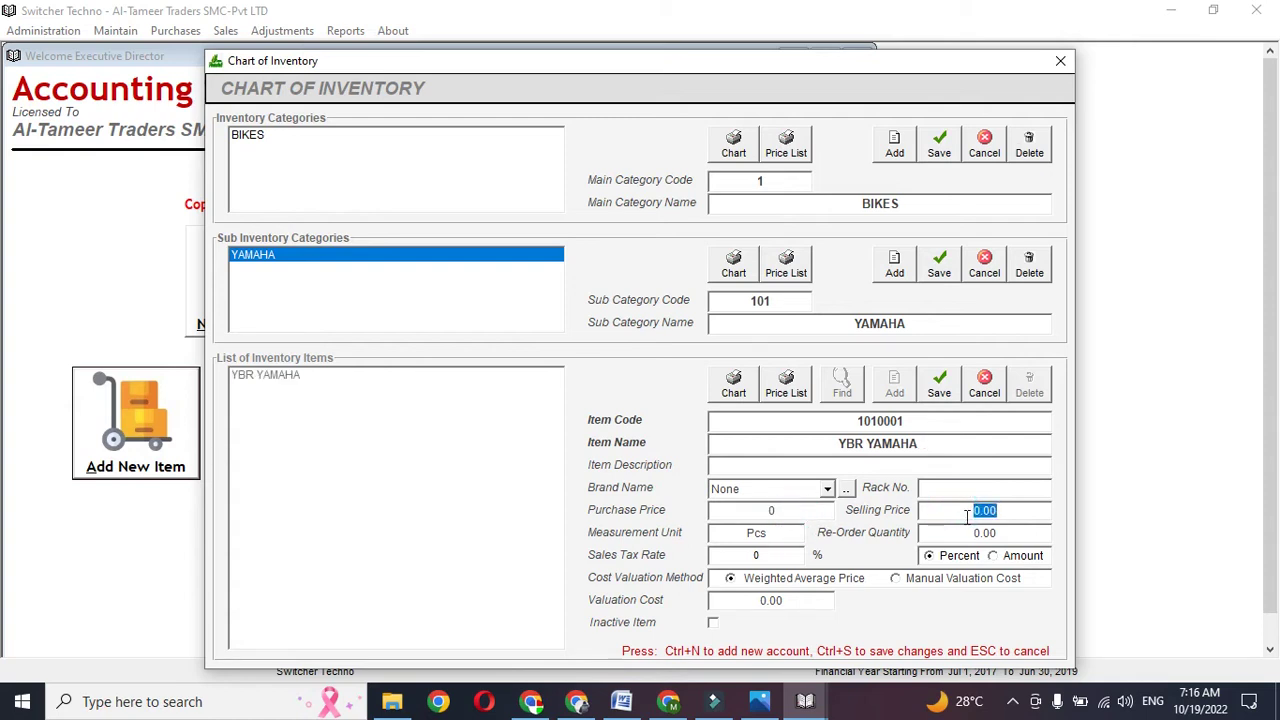
left_click(938, 388)
left_click_drag(668, 58, 578, 68)
left_click(969, 72)
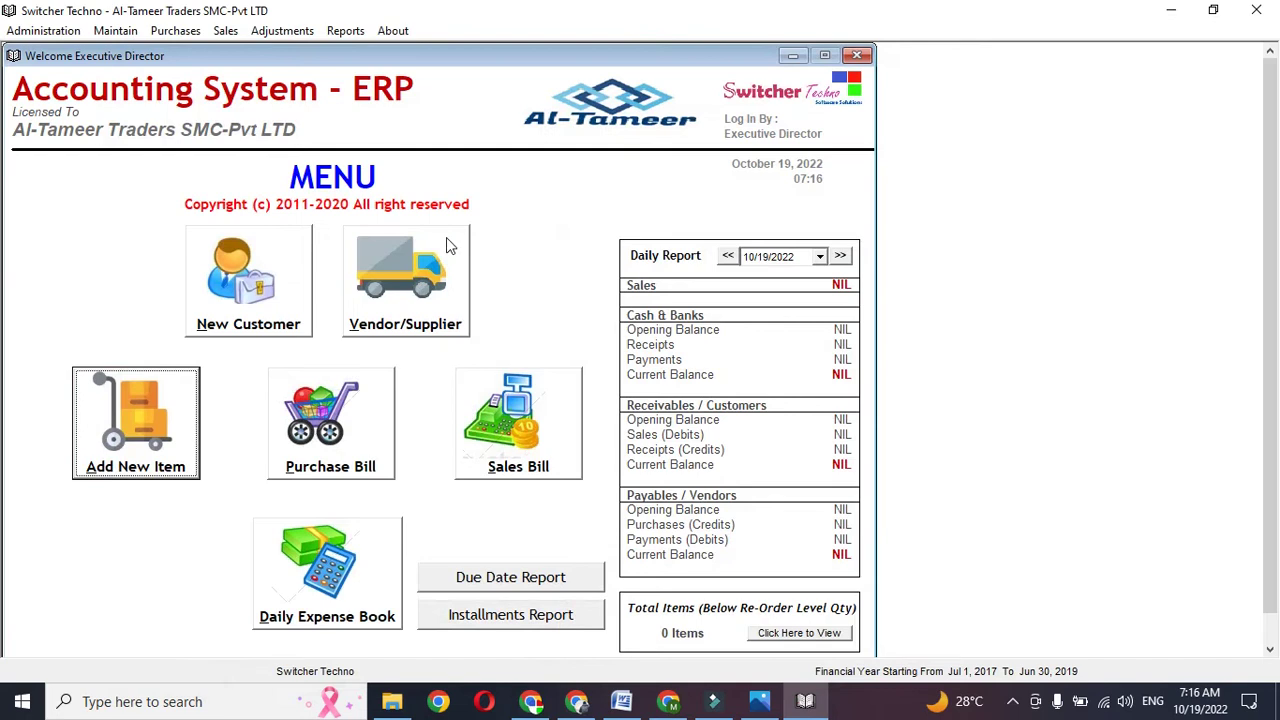
- Review the Credit Purchase Vendors list, discard a new vendor entry, and start non-tax purchase bill 101
left_click(378, 302)
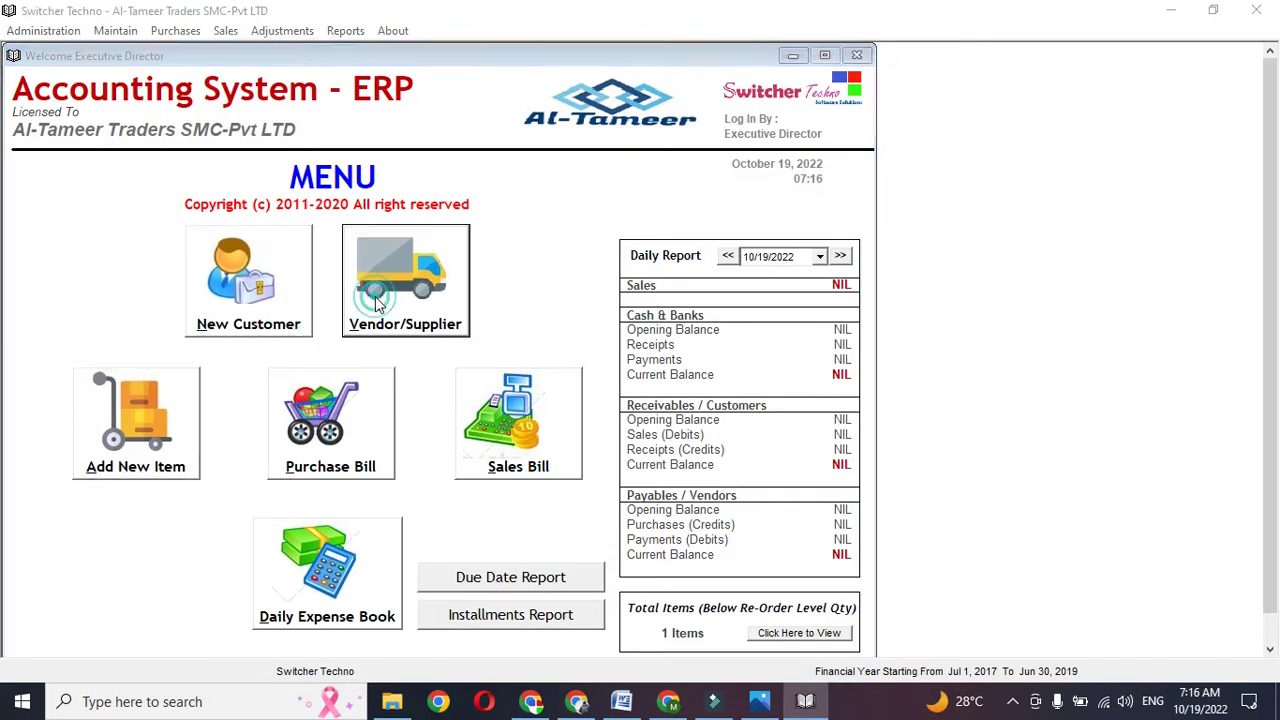
left_click(400, 160)
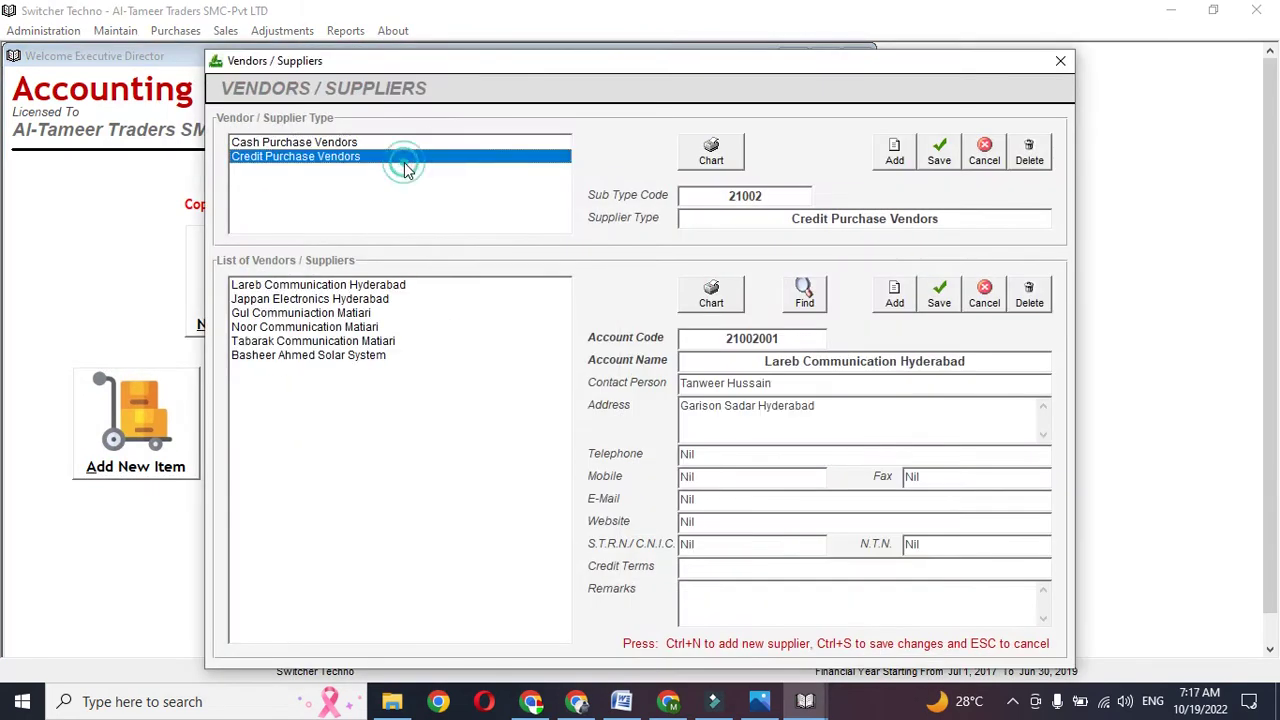
left_click(400, 355)
left_click(895, 303)
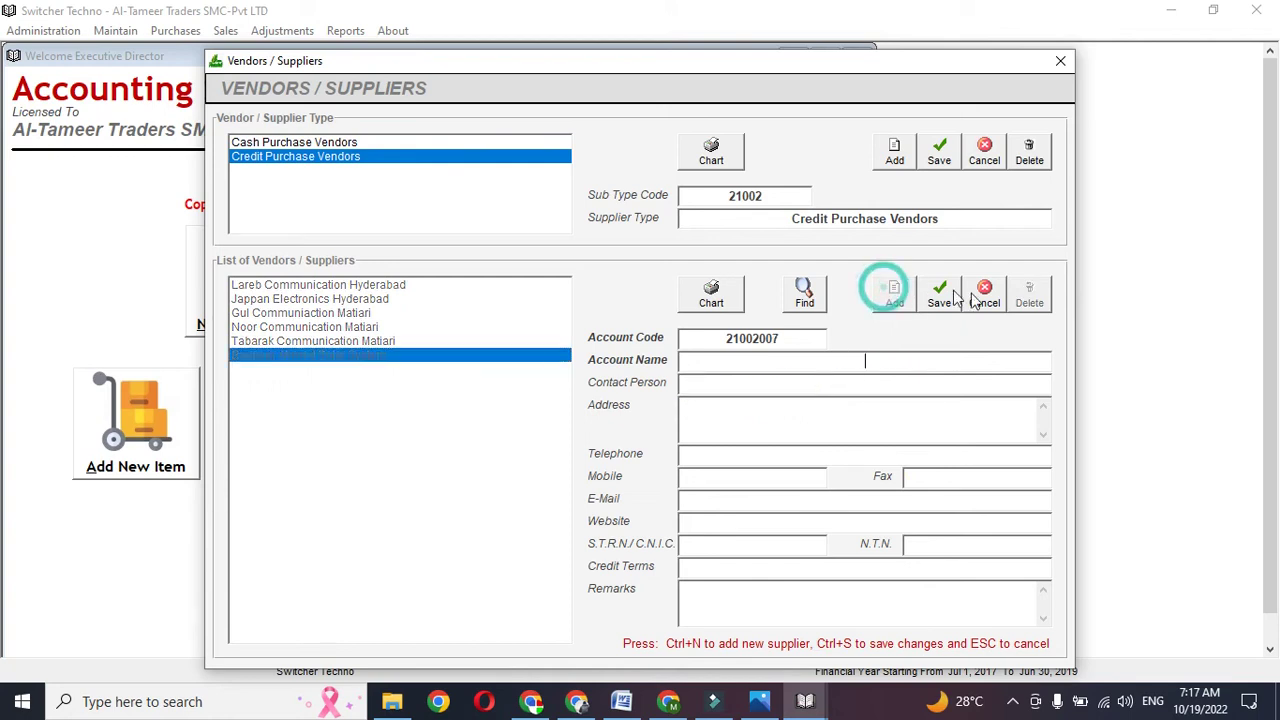
left_click(984, 296)
left_click(1060, 61)
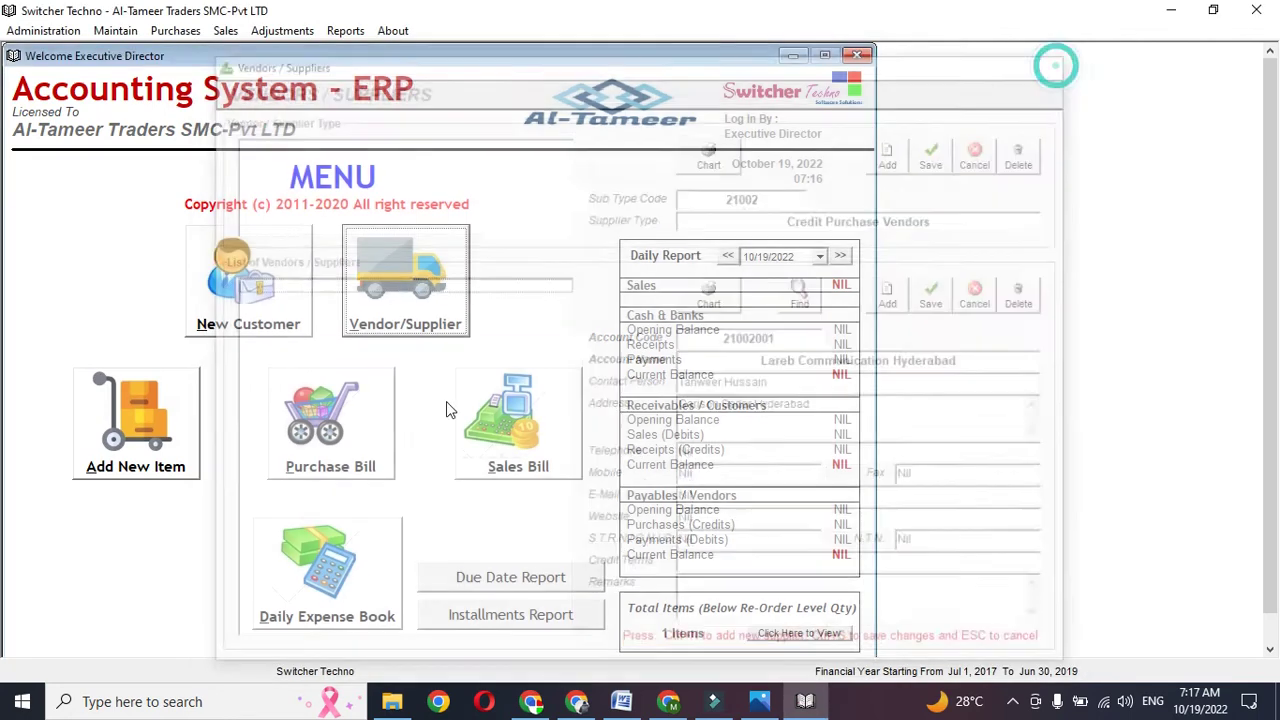
key("Return")
- Choose vendor Jappan Electronics Hyderabad and enter vendor invoice number 223
left_click(680, 166)
key("Down")
key("Down")
key("Return")
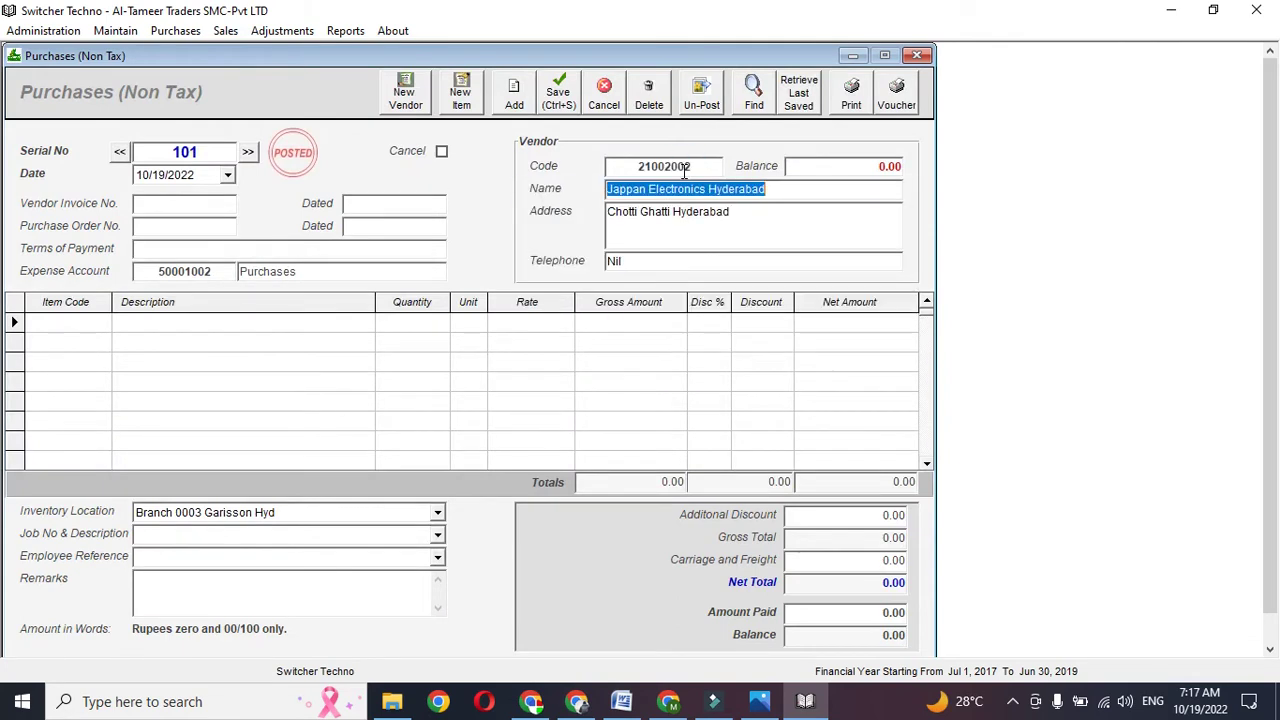
left_click(182, 203)
type("22")
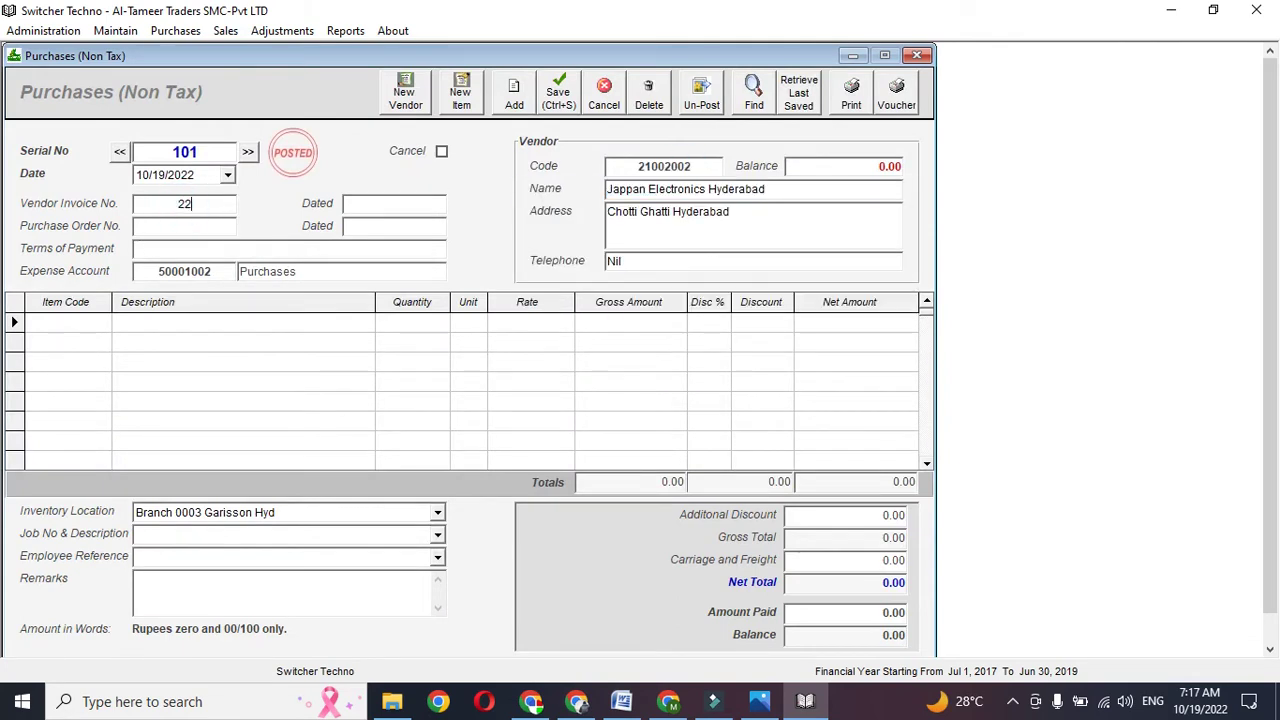
- Add one YBR YAMAHA at rate 40000 and enter 20000 as the amount paid
left_click(80, 337)
key("Down")
key("Return")
key("Return")
type("1")
key("Return")
key("Return")
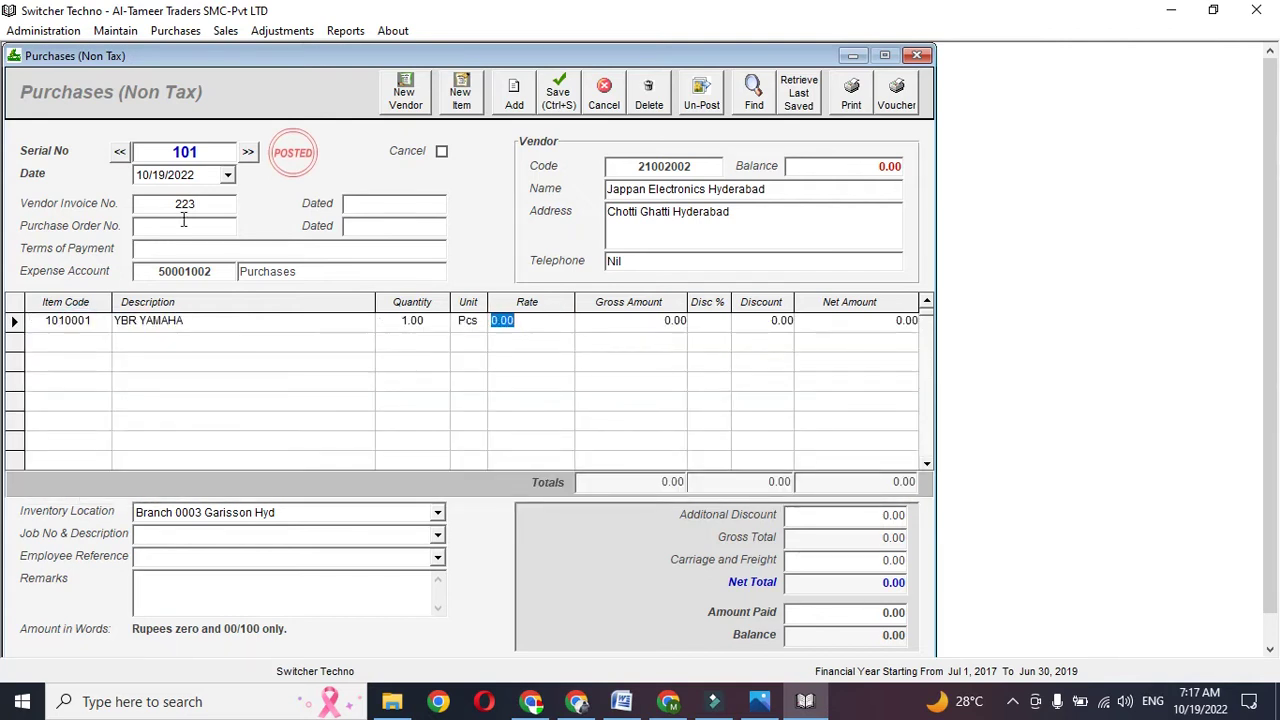
type("40000")
key("Return")
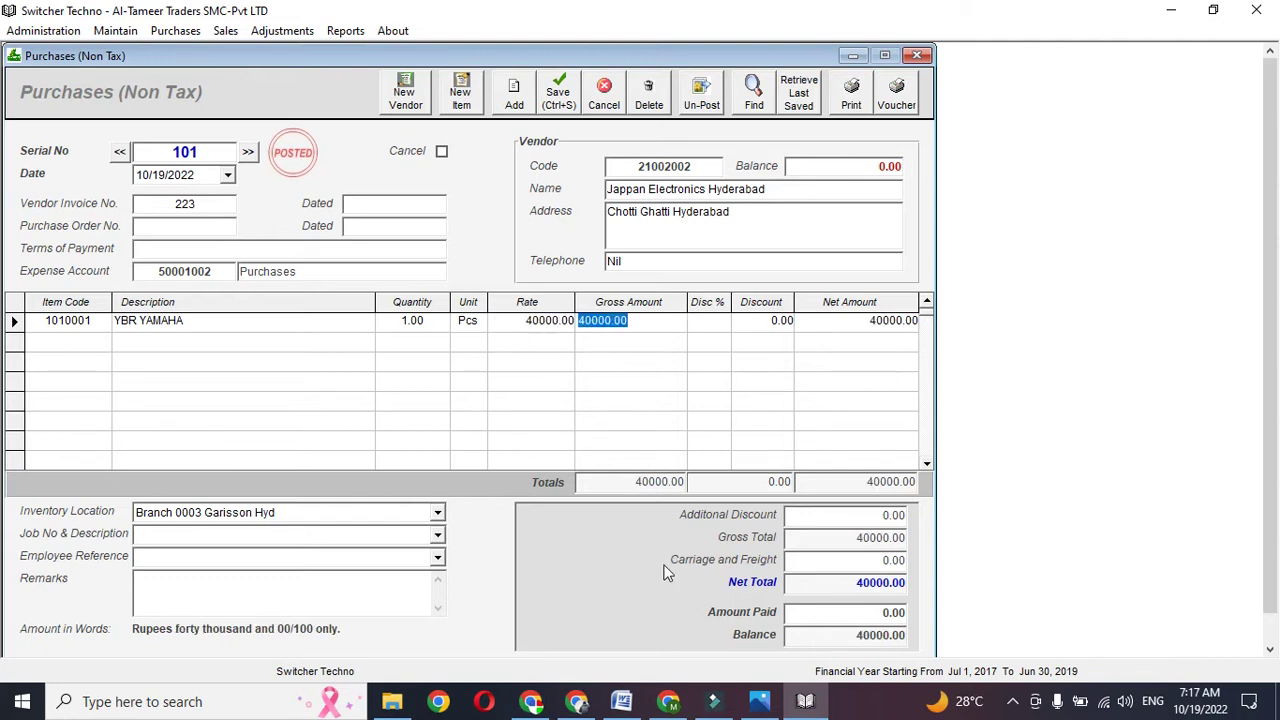
left_click(876, 611)
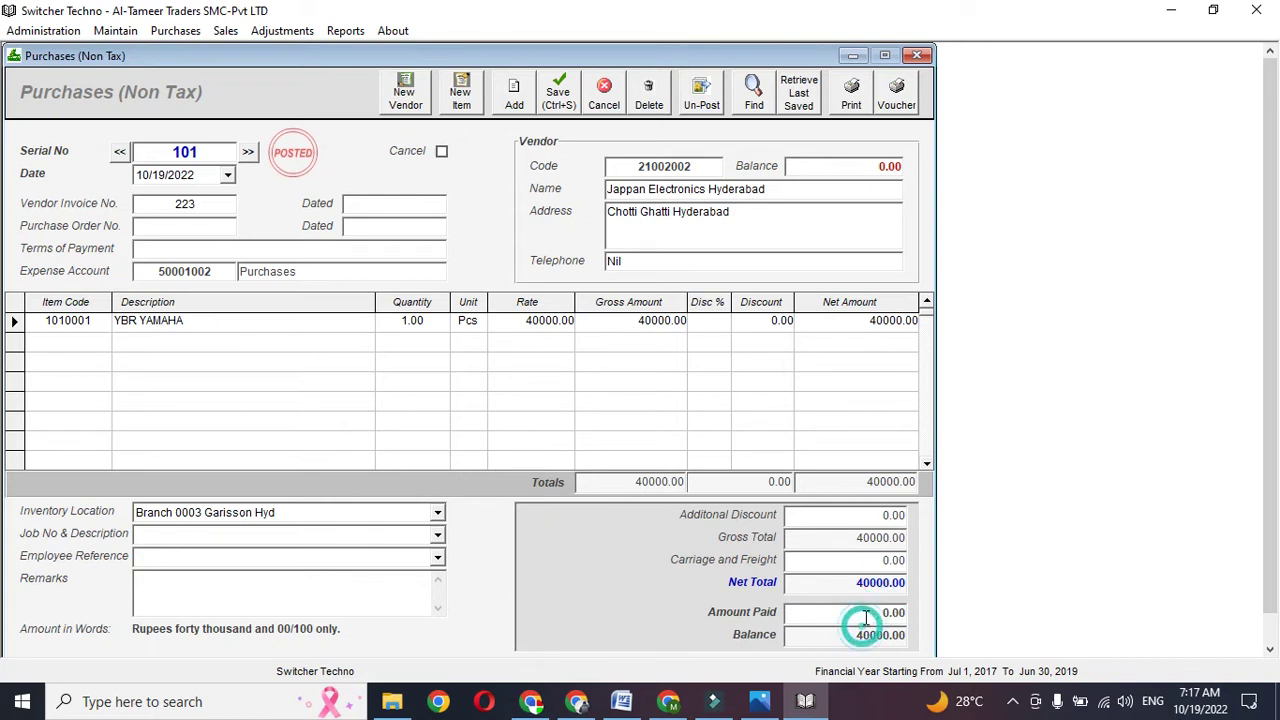
type("20000")
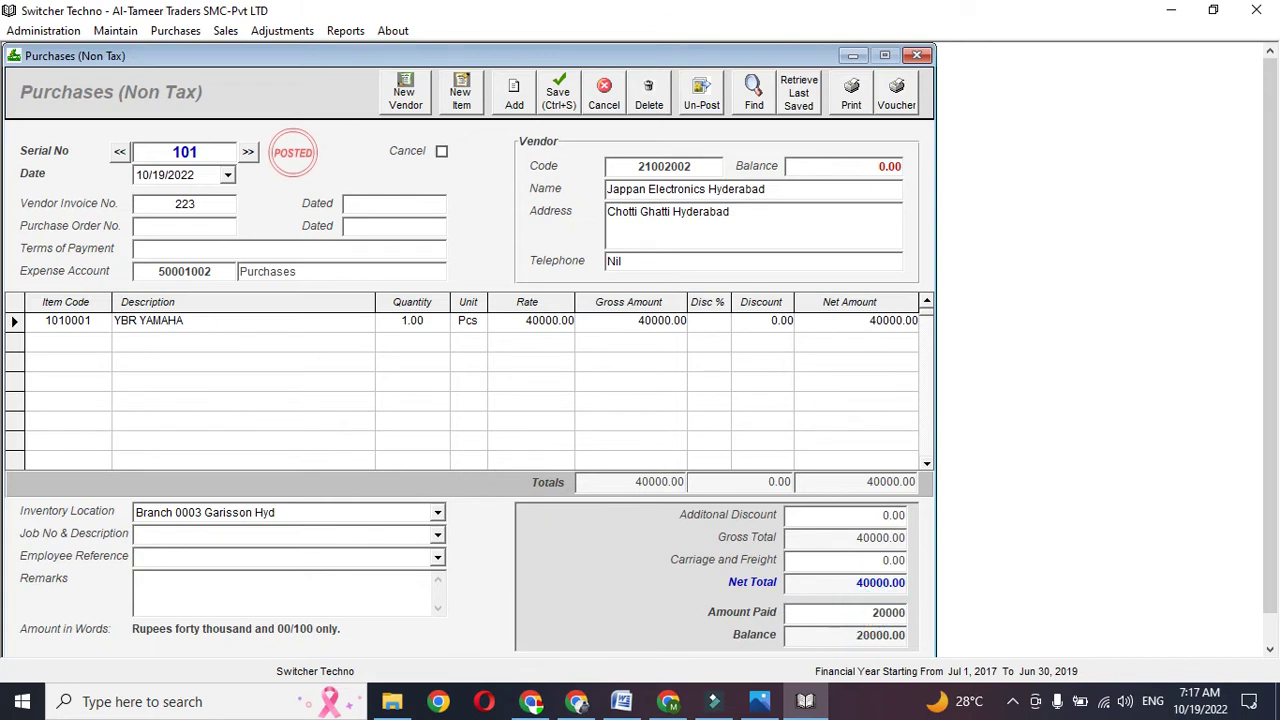
- Set the bill date year to 2018 and save the purchase bill
left_click(213, 180)
key("Down")
key("ctrl+s")
key("Return")
left_click(213, 180)
key("Down")
key("ctrl+s")
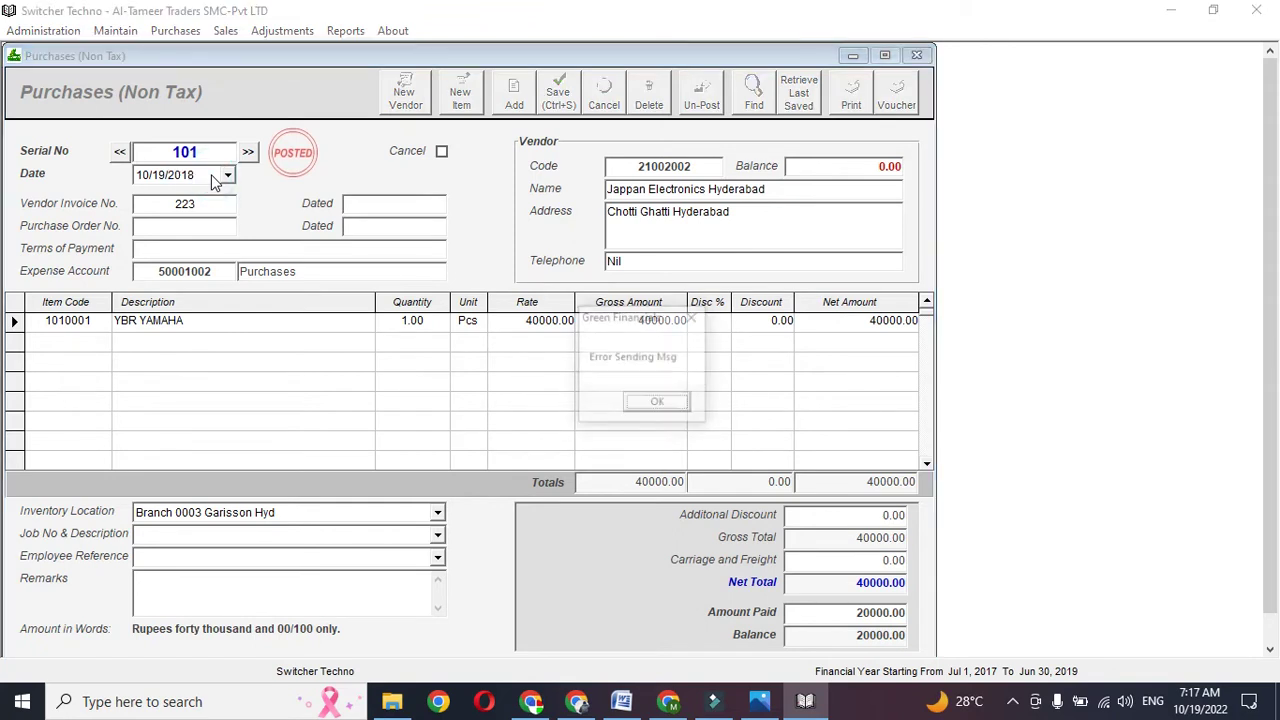
- Preview the printed purchase invoice for bill 101, then close the preview and the bill
key("Return")
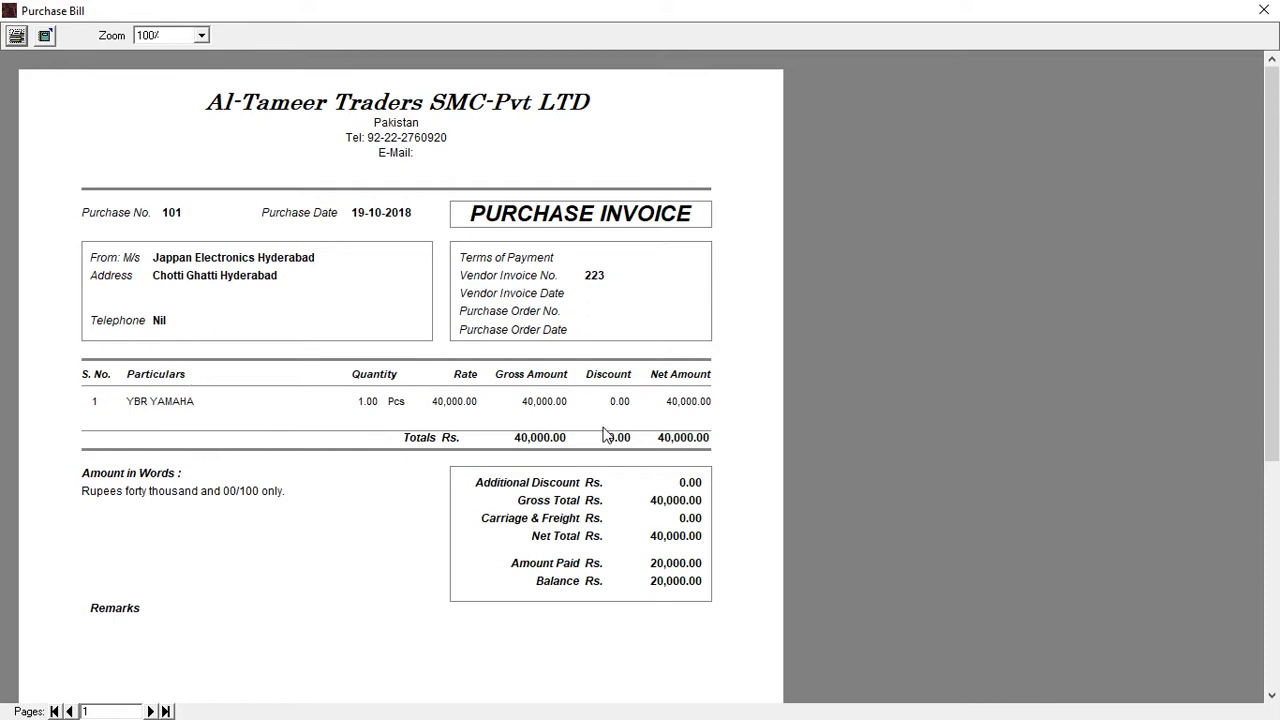
left_click(1263, 10)
left_click(925, 60)
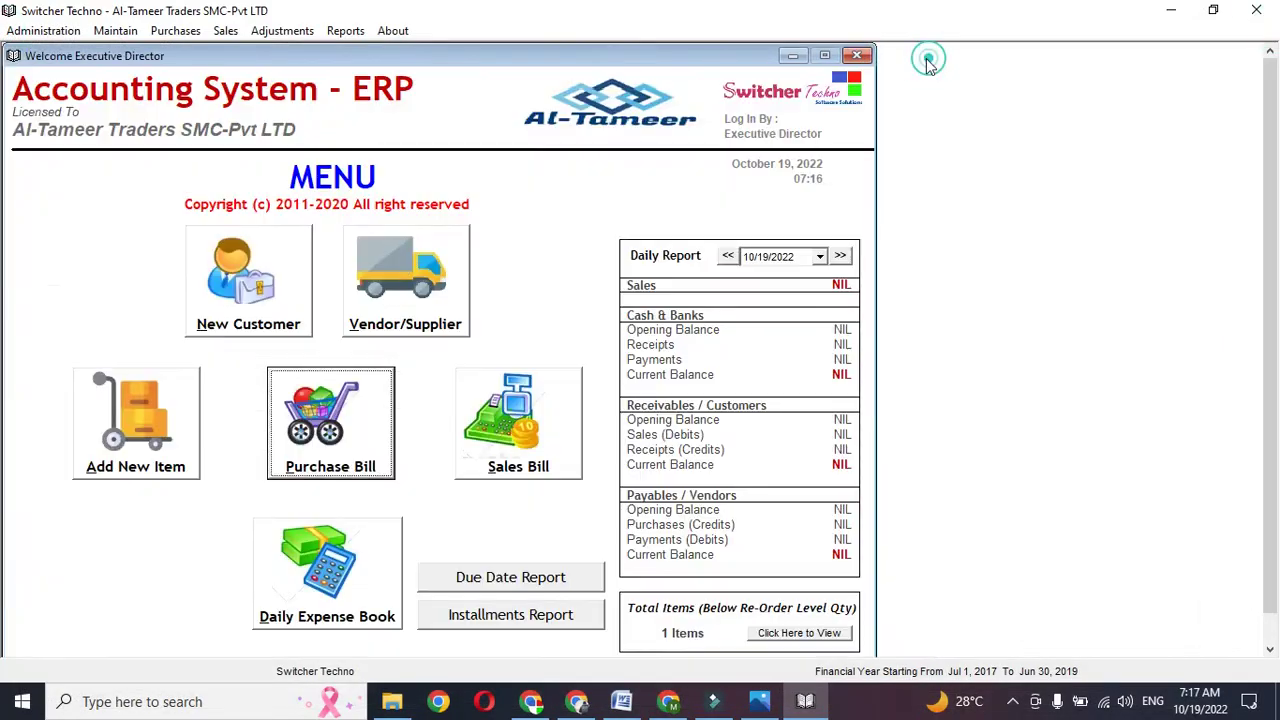
- Start a new credit customer record and enter the customer's account name
left_click(255, 313)
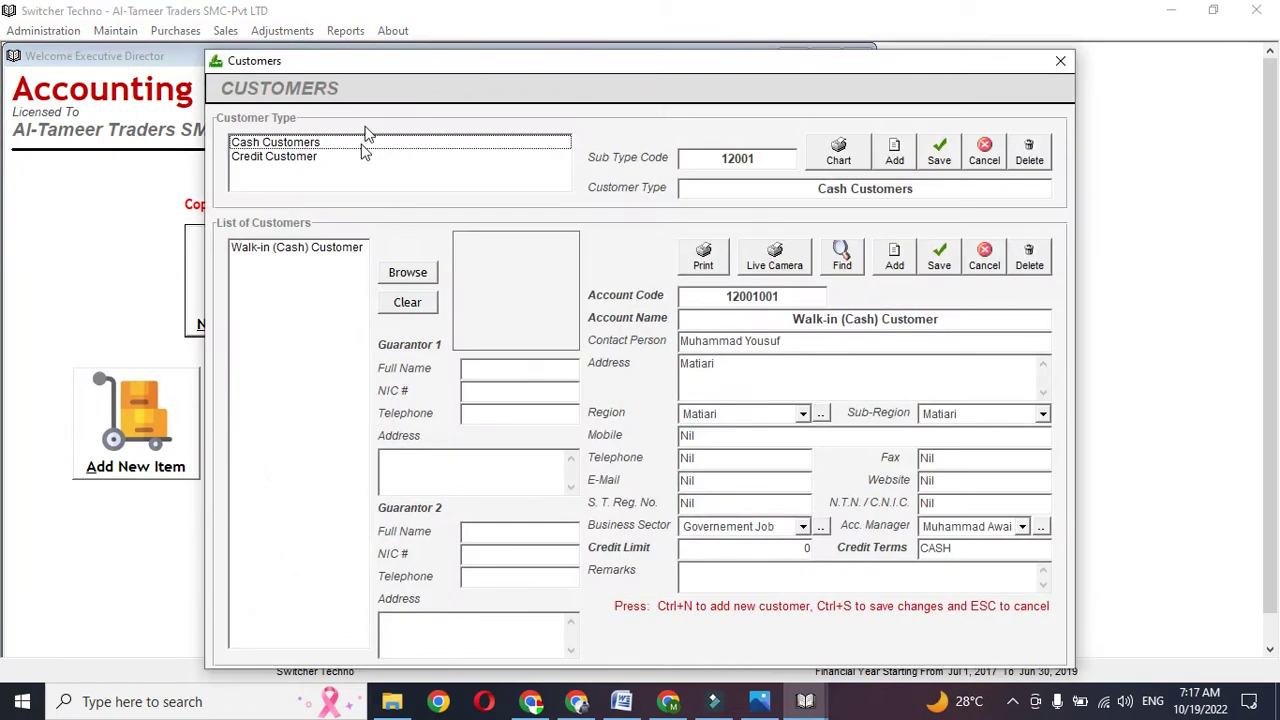
left_click(362, 156)
left_click(895, 260)
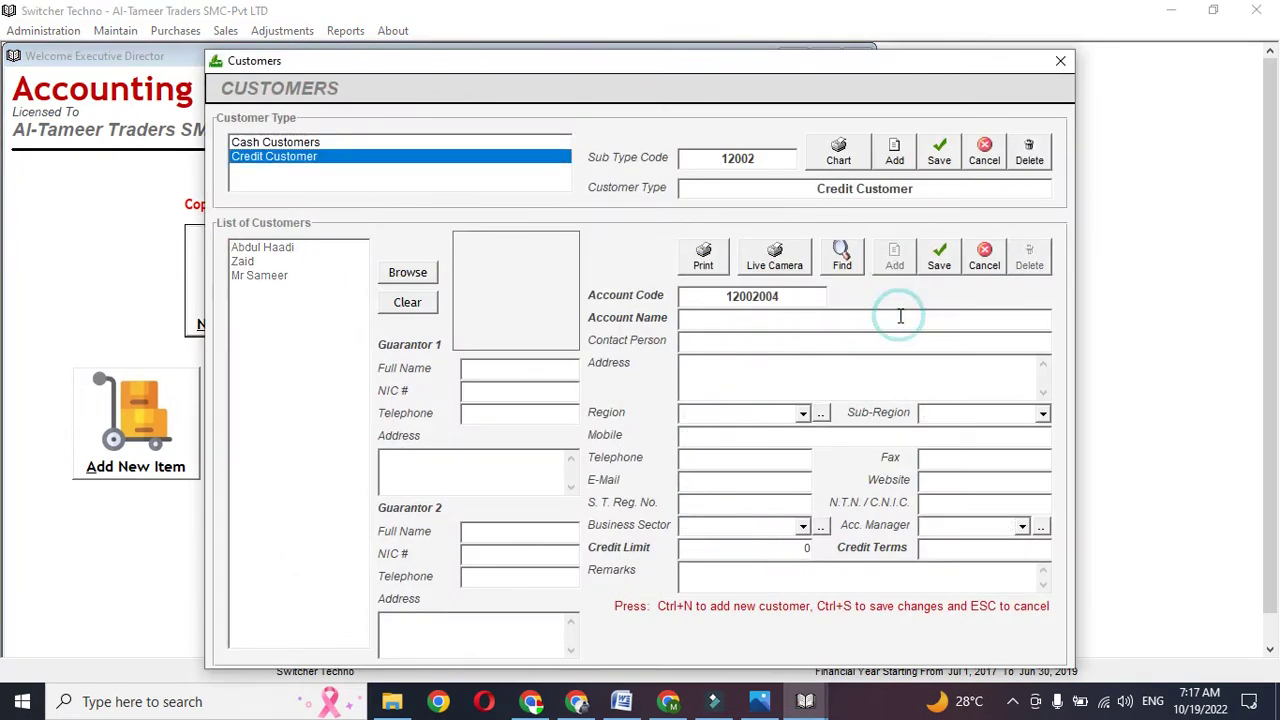
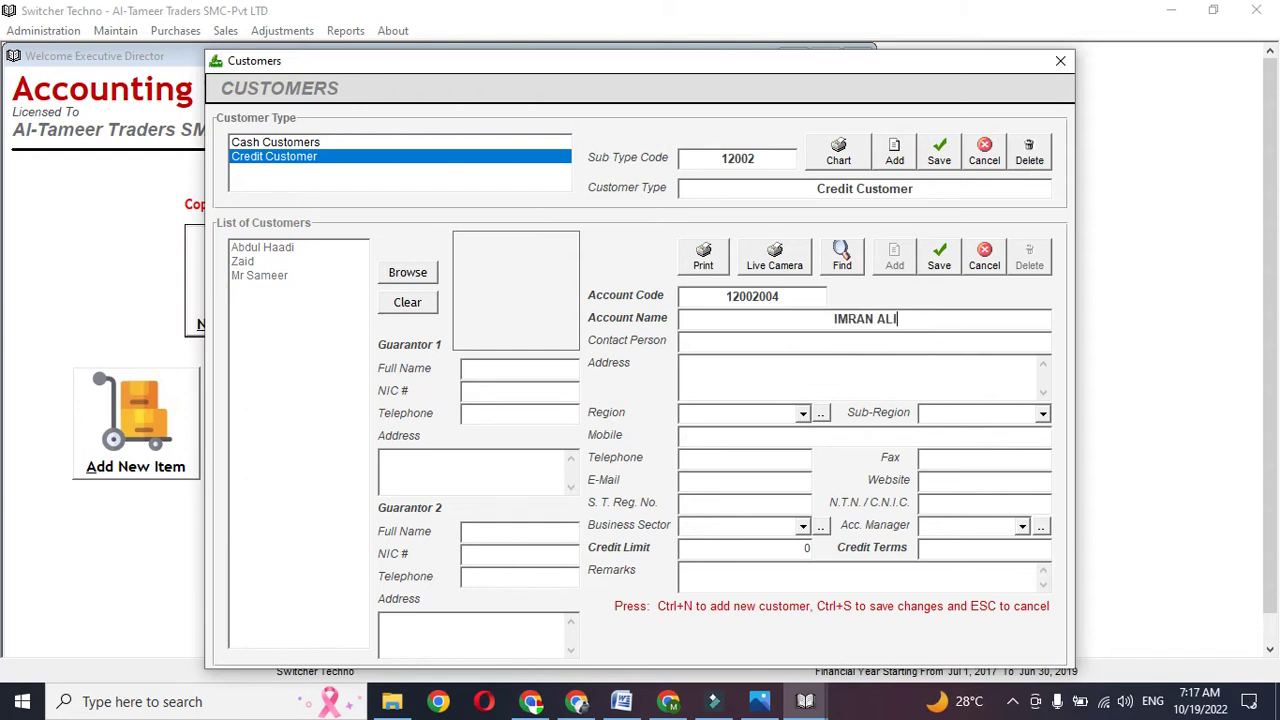
key("Return")
- Set region and sub-region to None, enter a mobile number, and pick business sector Advocate and an account manager
left_click(797, 413)
left_click(790, 476)
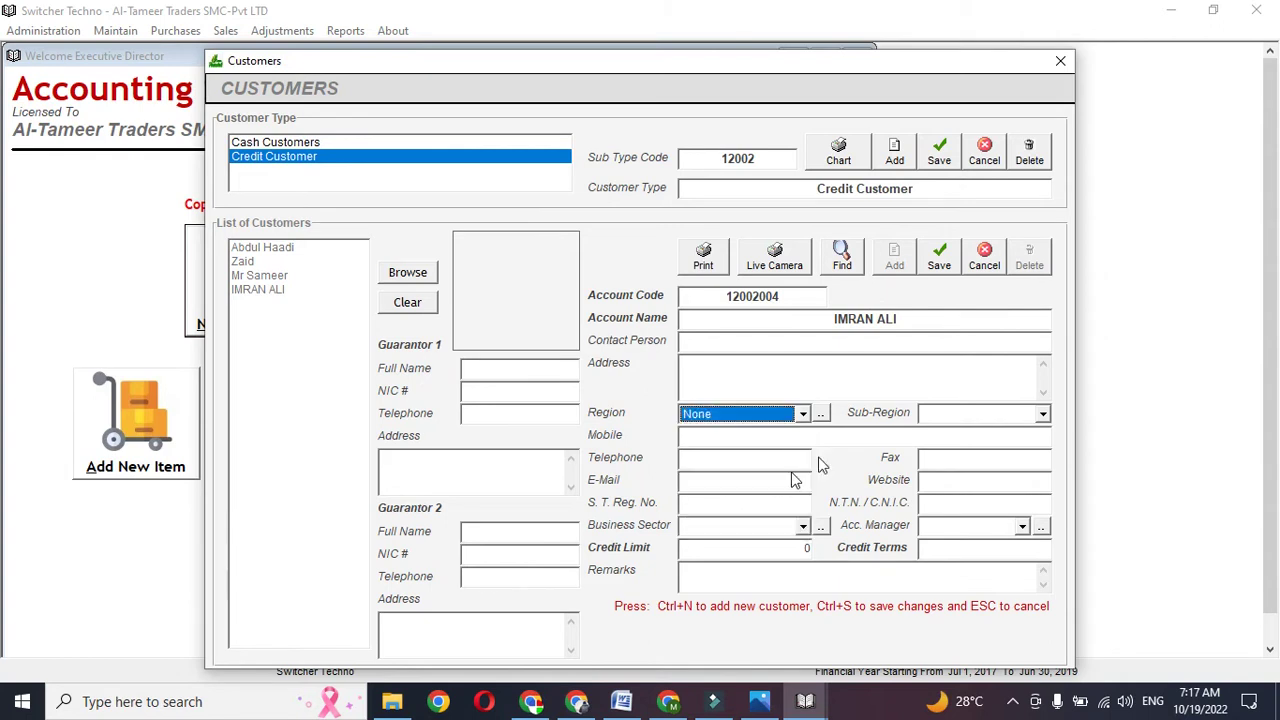
left_click(936, 418)
left_click(935, 432)
left_click(784, 438)
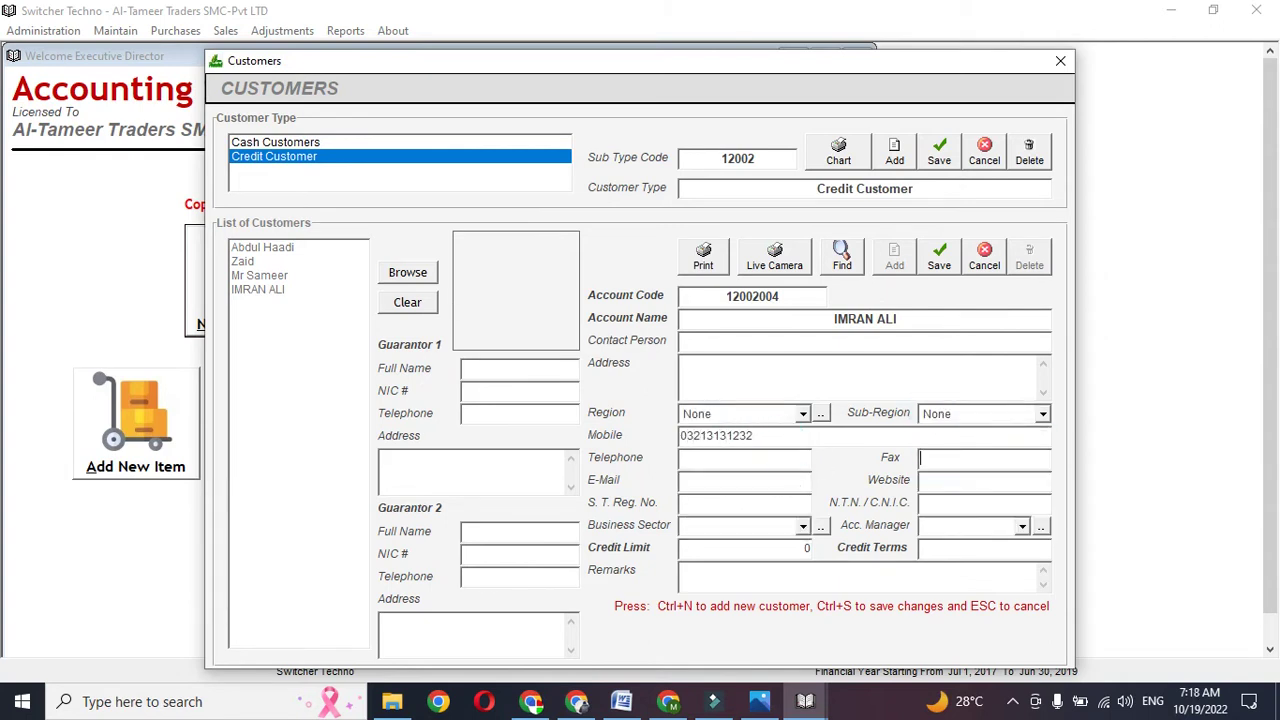
key("Tab")
key("Down")
key("Tab")
key("Down")
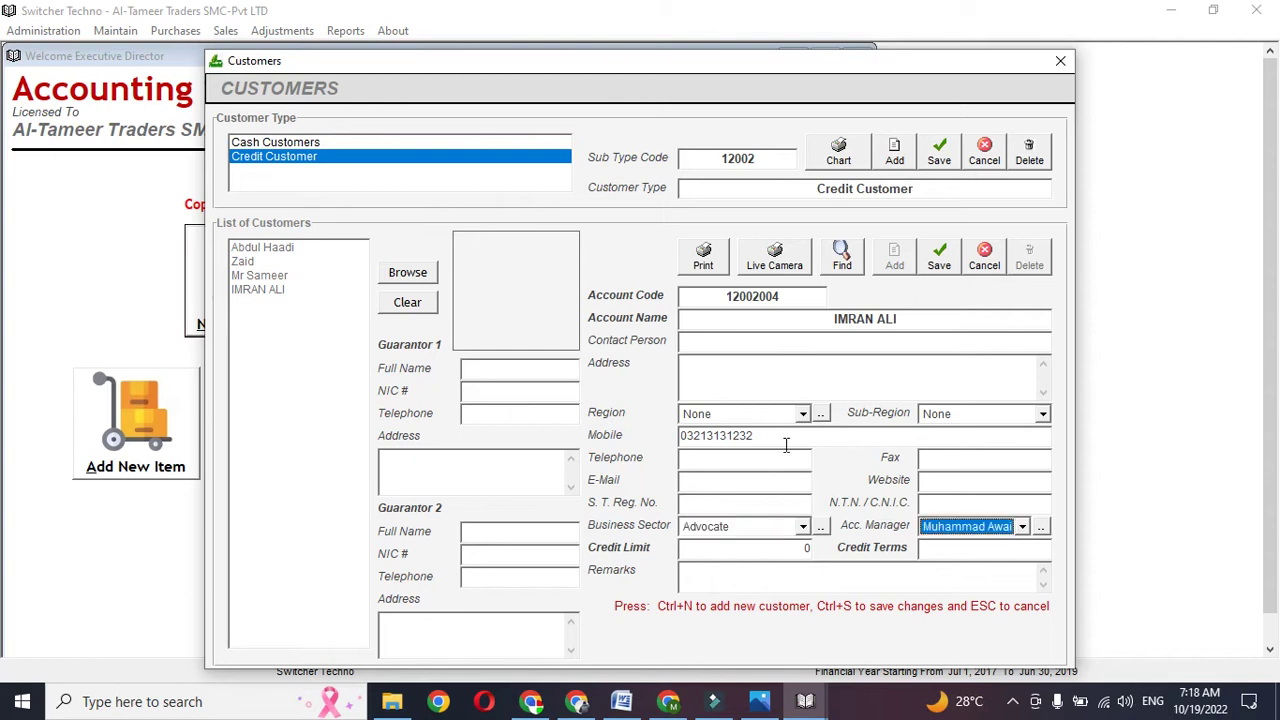
- Enter the two guarantors' full names and NIC numbers
left_click(520, 370)
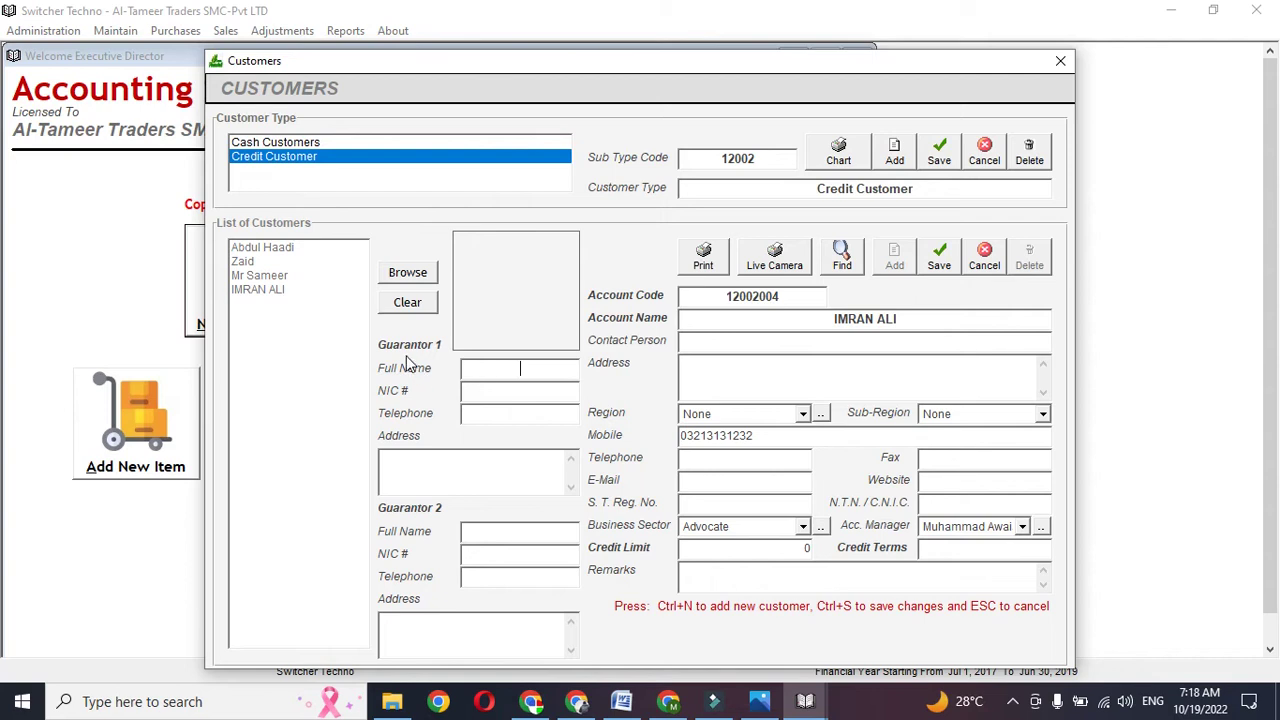
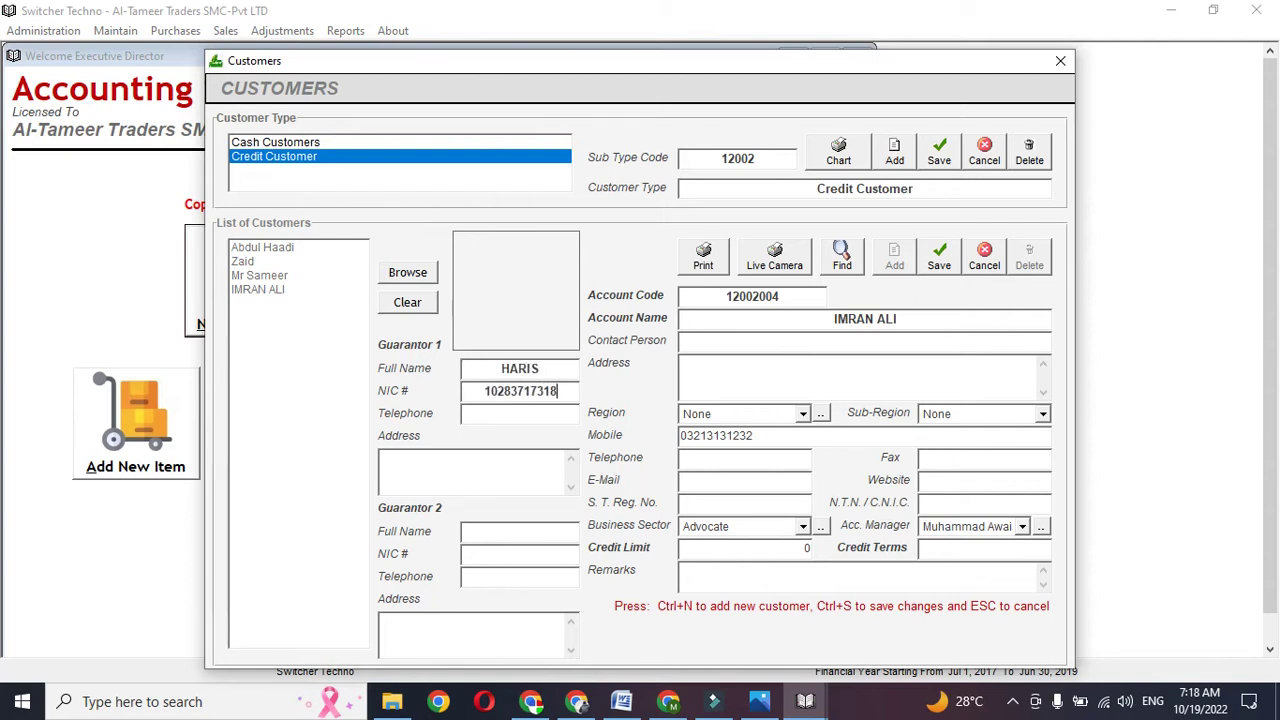
left_click(486, 526)
left_click(487, 527)
key("Tab")
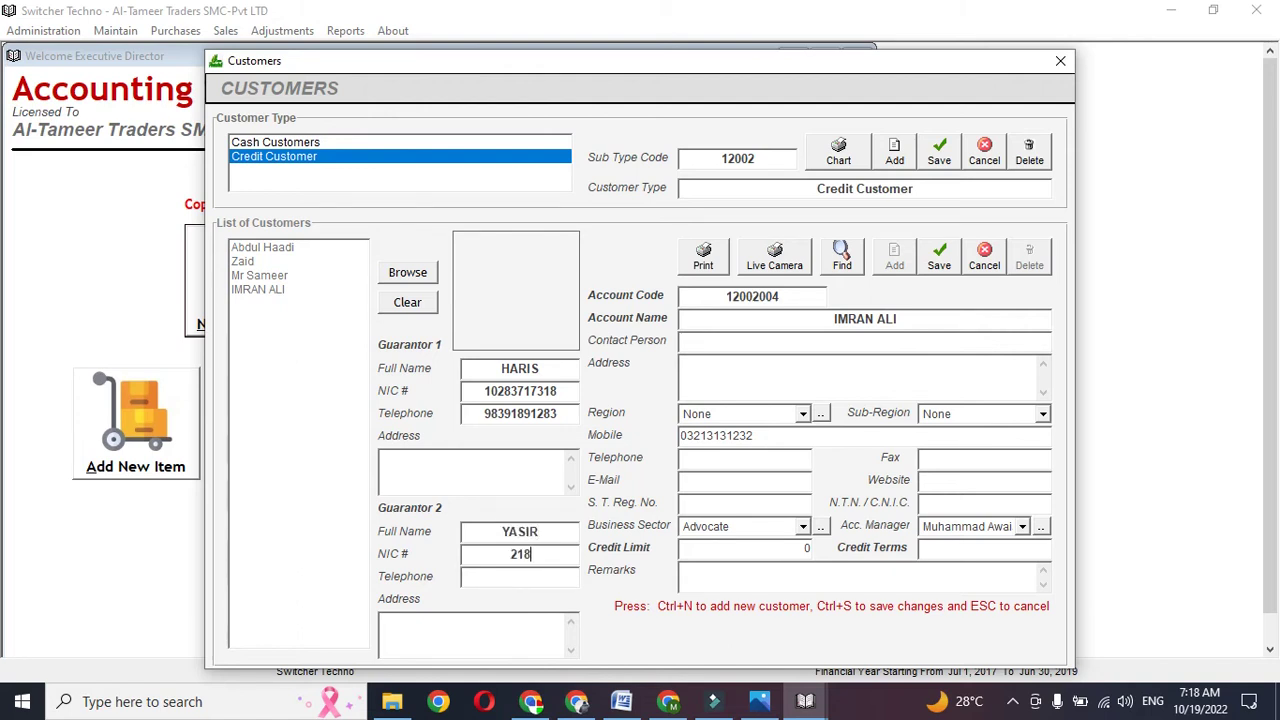
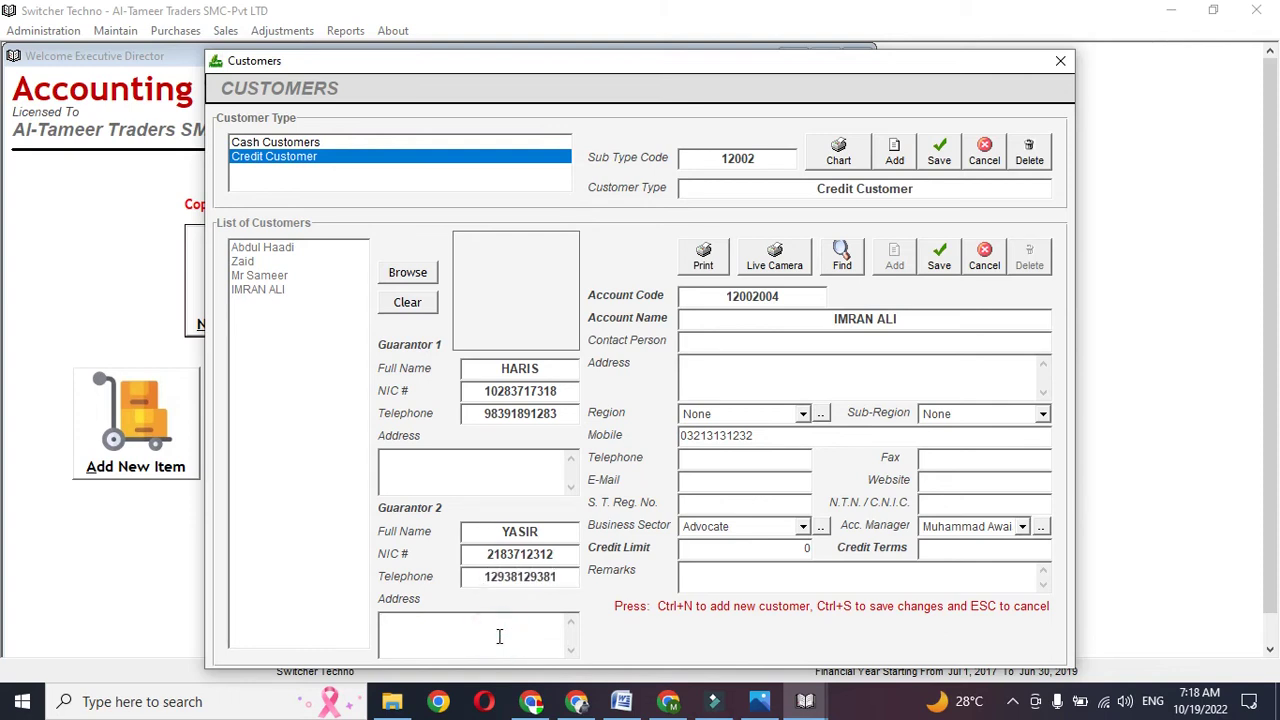
left_click(412, 273)
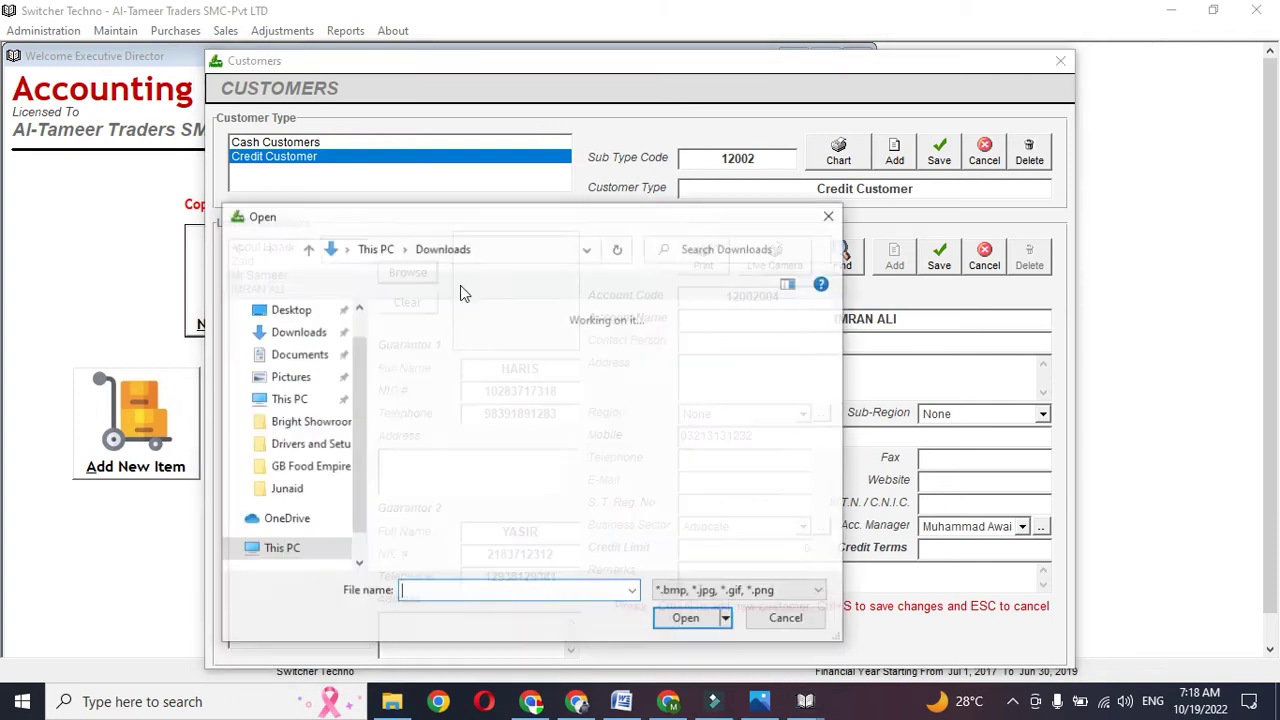
left_click(787, 619)
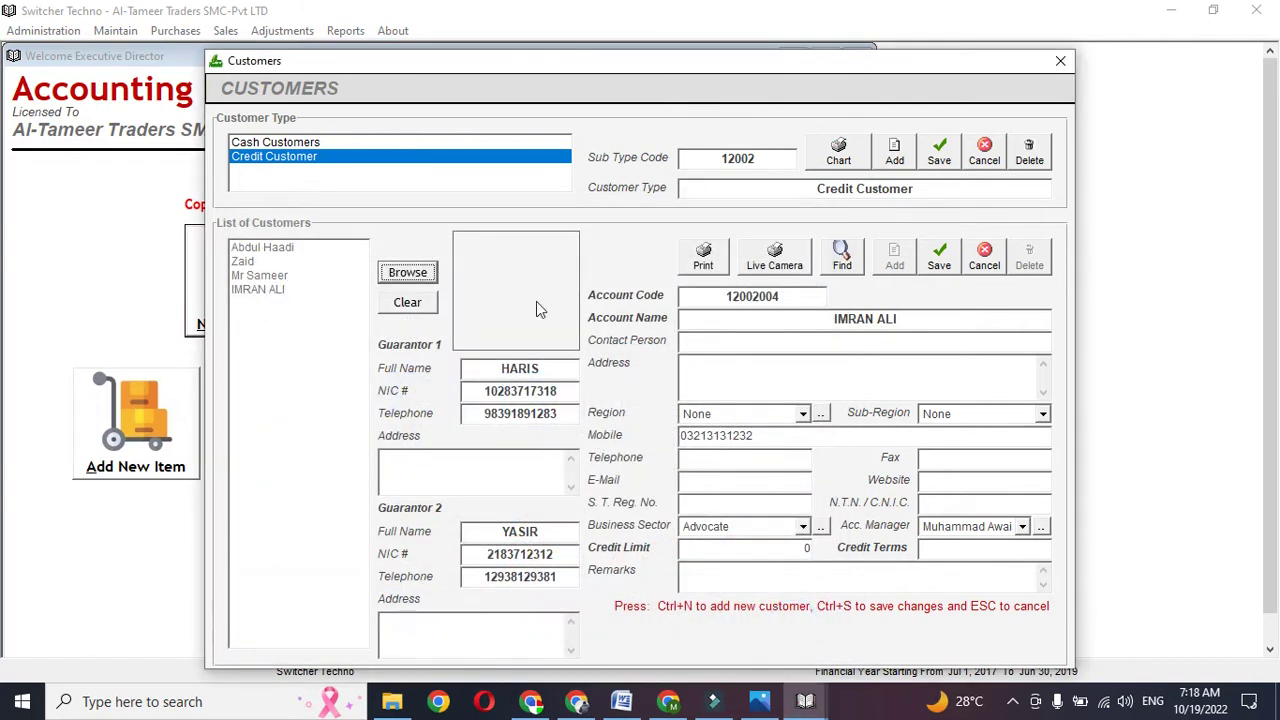
- Save the customer record past the empty mobile number notices and close Customers
left_click(940, 258)
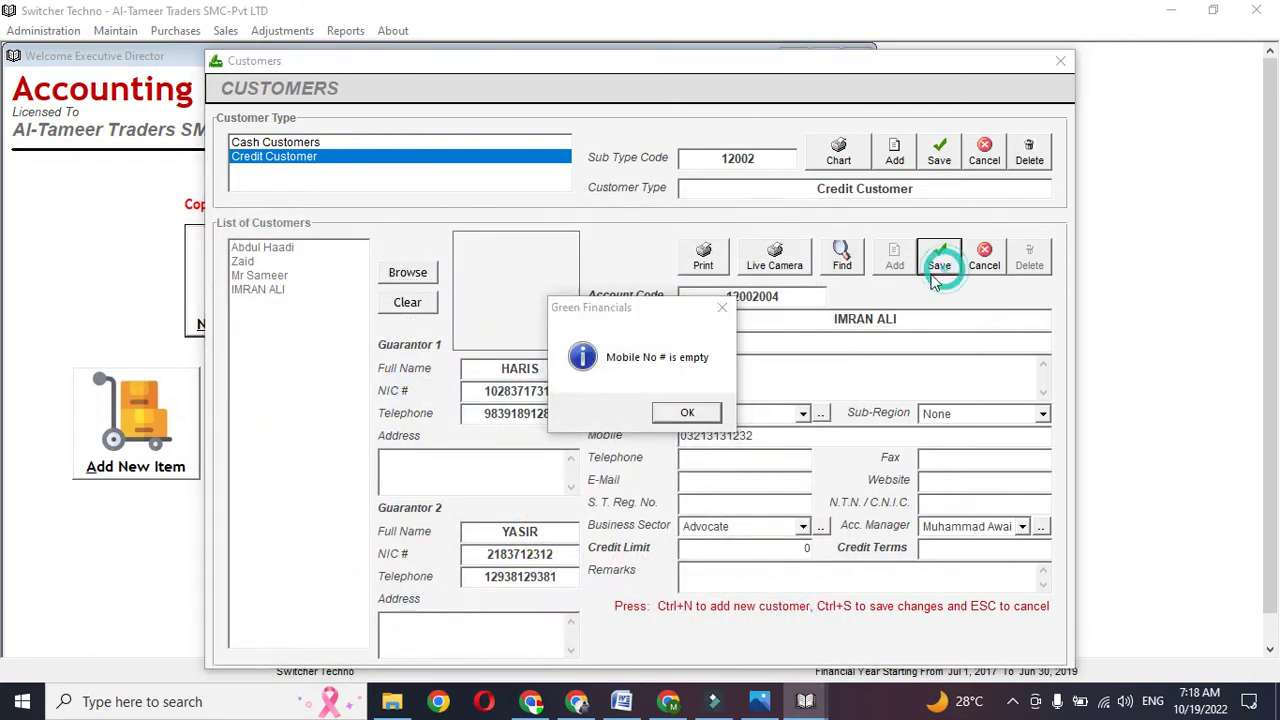
left_click(700, 418)
left_click(330, 290)
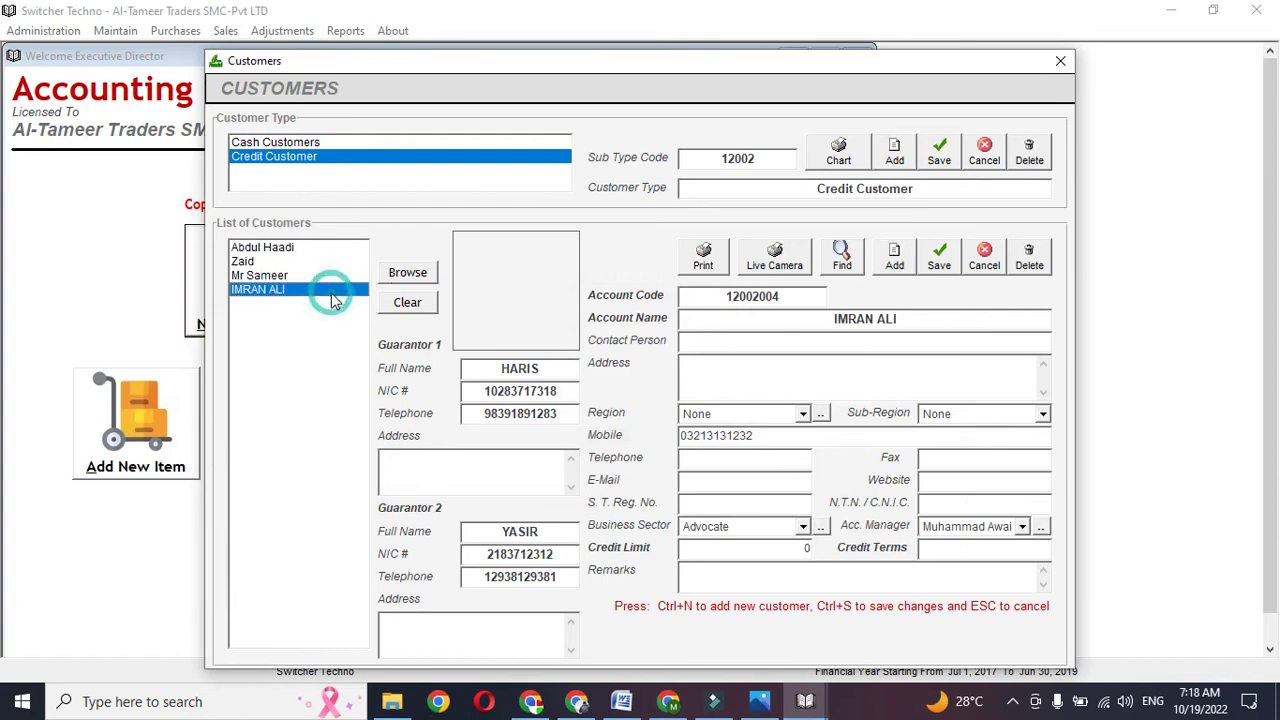
left_click(940, 262)
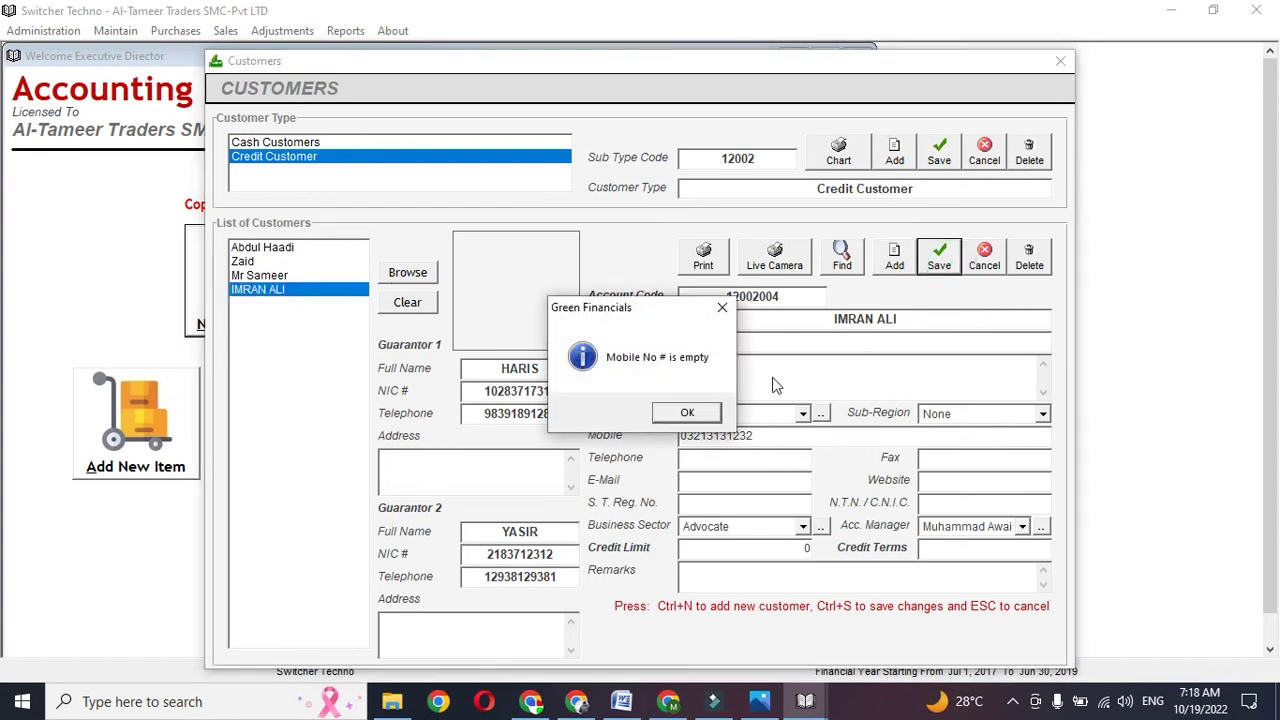
left_click(688, 414)
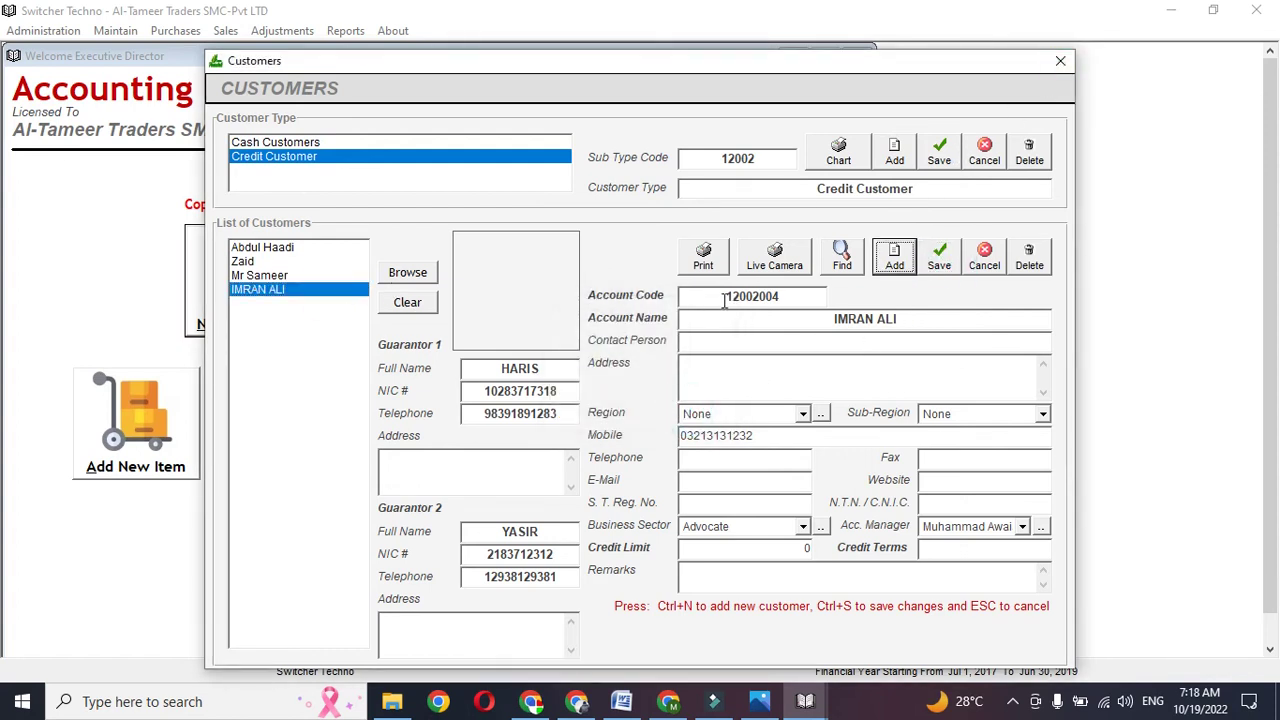
left_click(1061, 60)
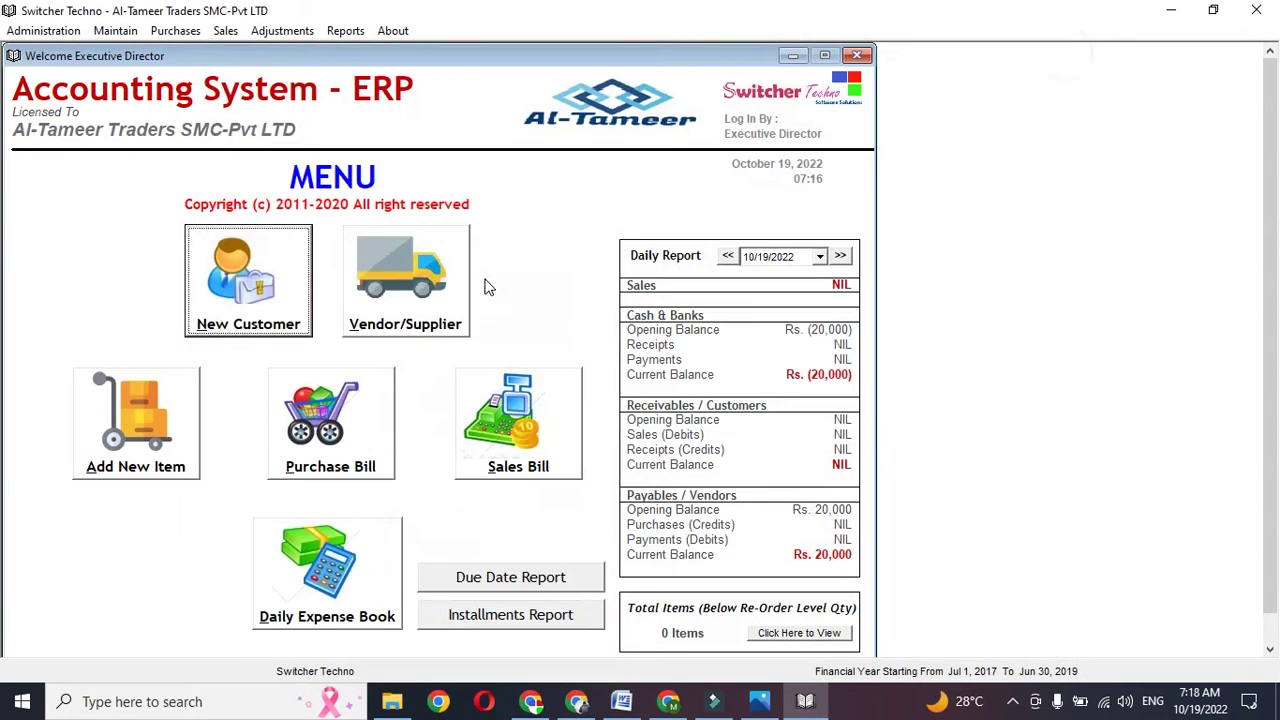
- Start a new sales bill and select the new customer
left_click(503, 458)
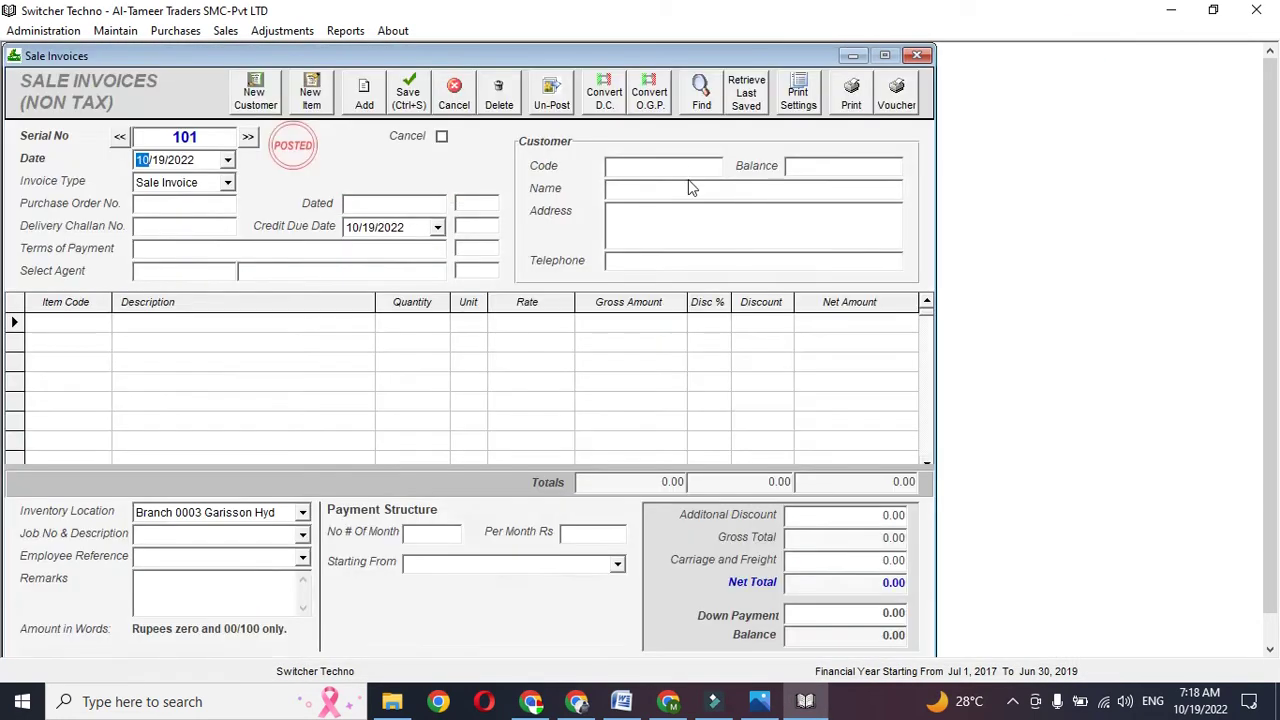
left_click(688, 170)
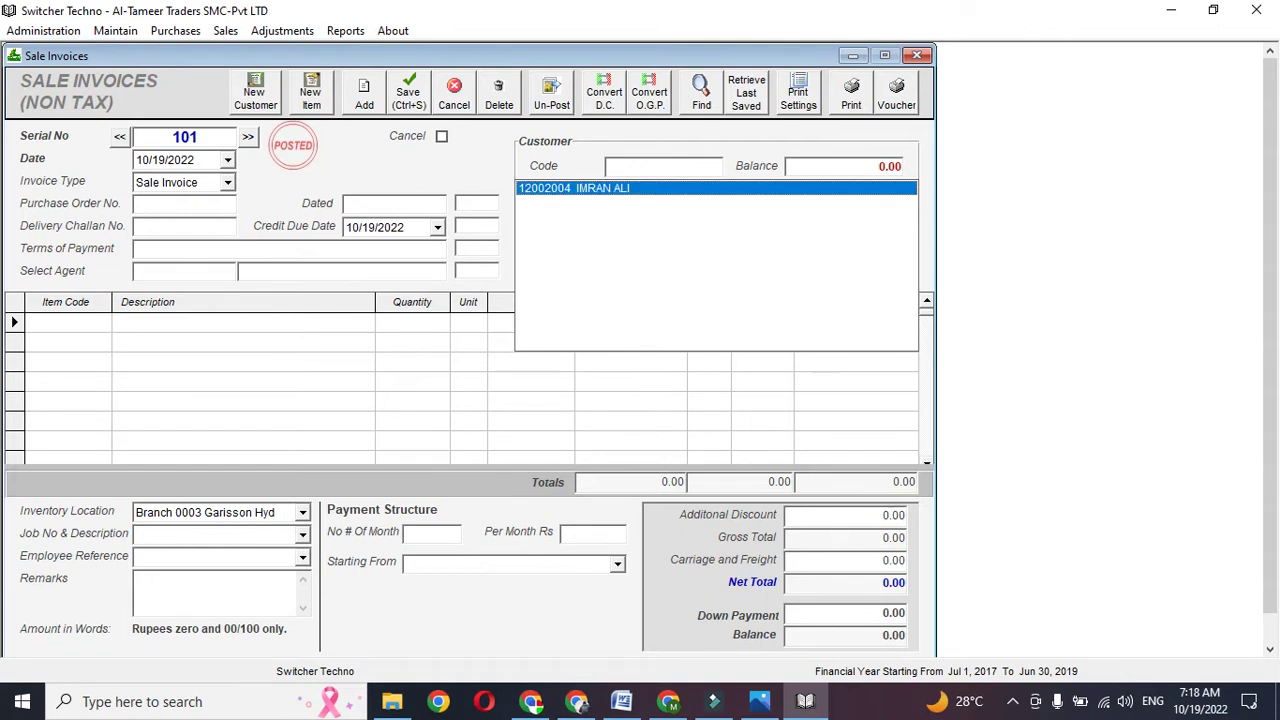
key("Return")
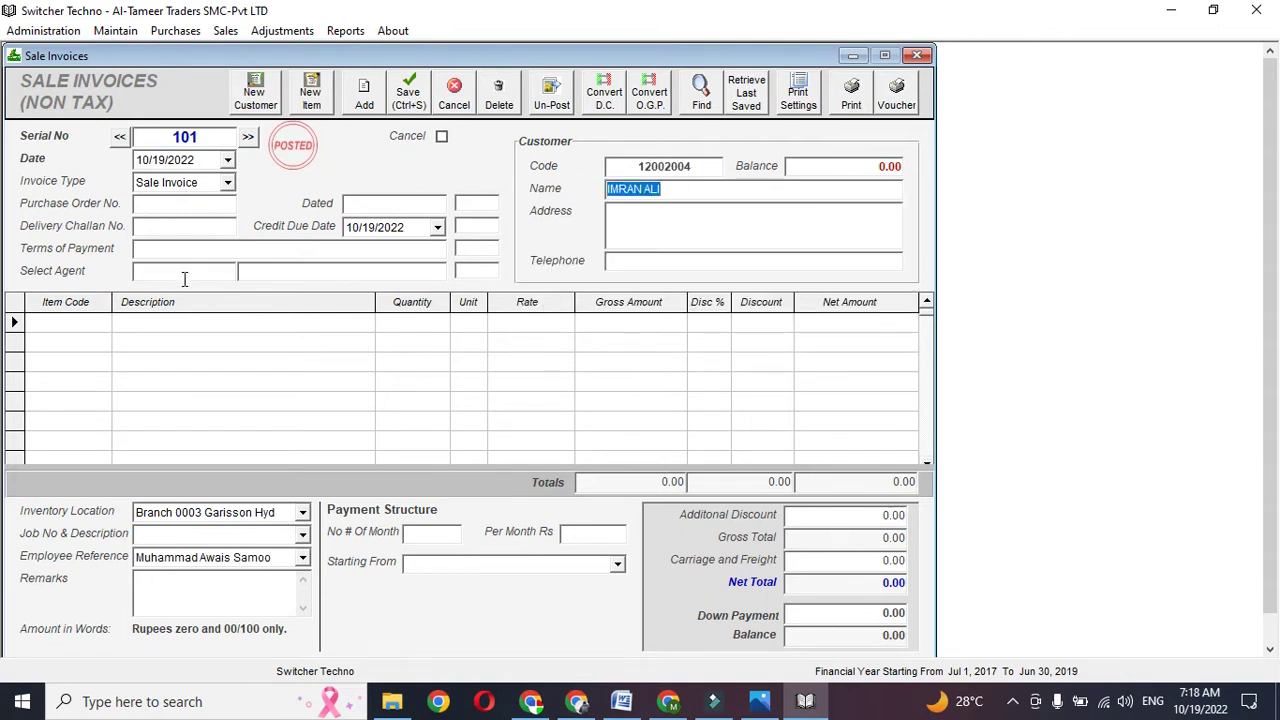
left_click(438, 227)
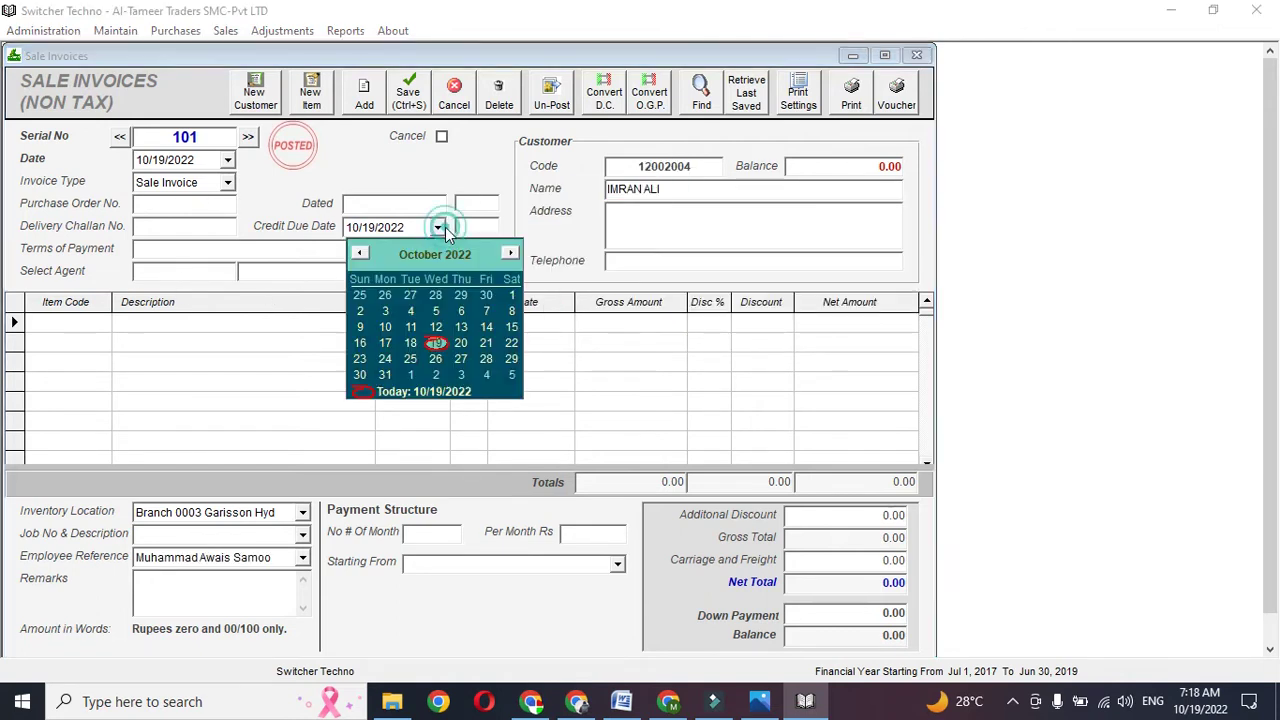
left_click(439, 228)
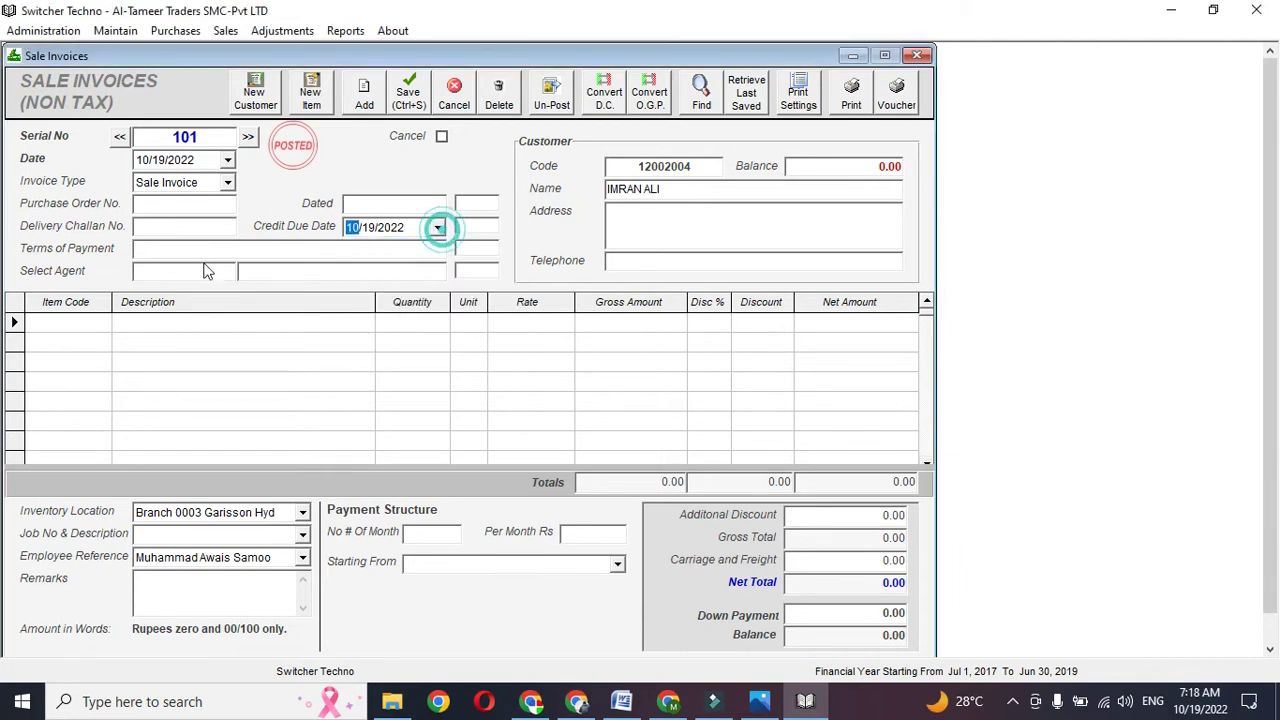
- Add one YBR YAMAHA to the first invoice line at rate 50000
left_click(95, 324)
type("101")
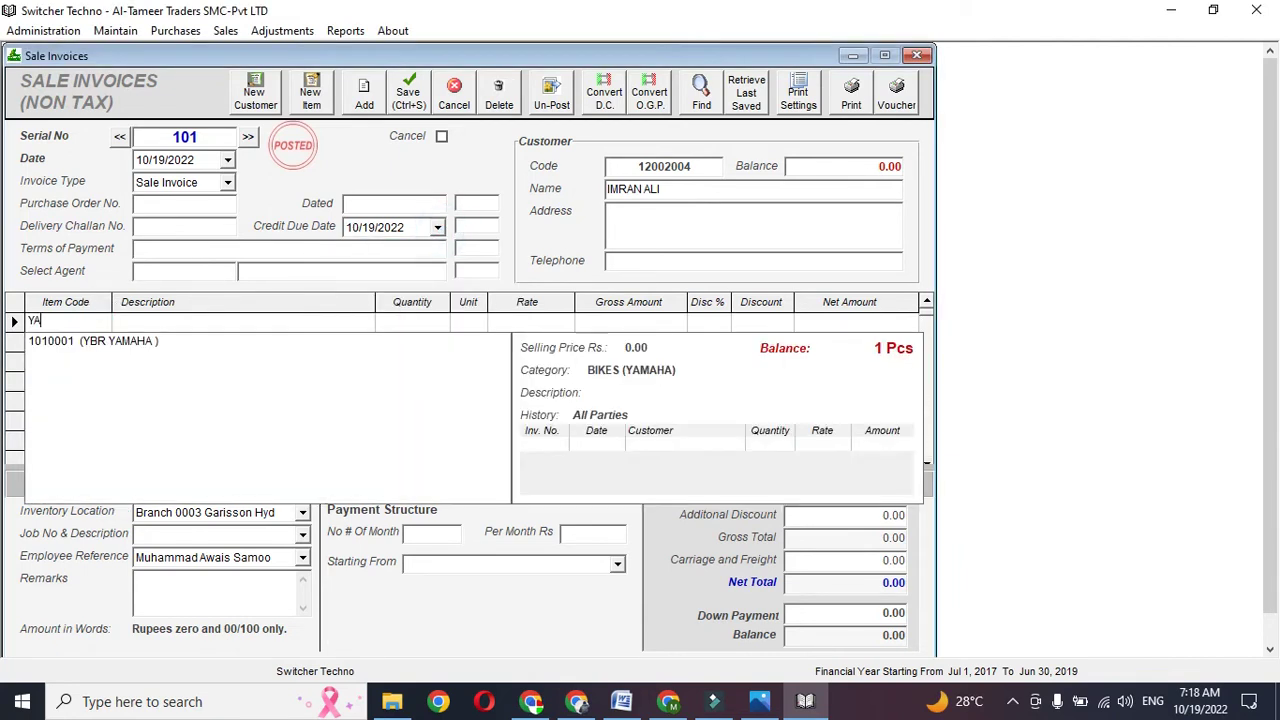
key("Down")
key("Return")
key("Return")
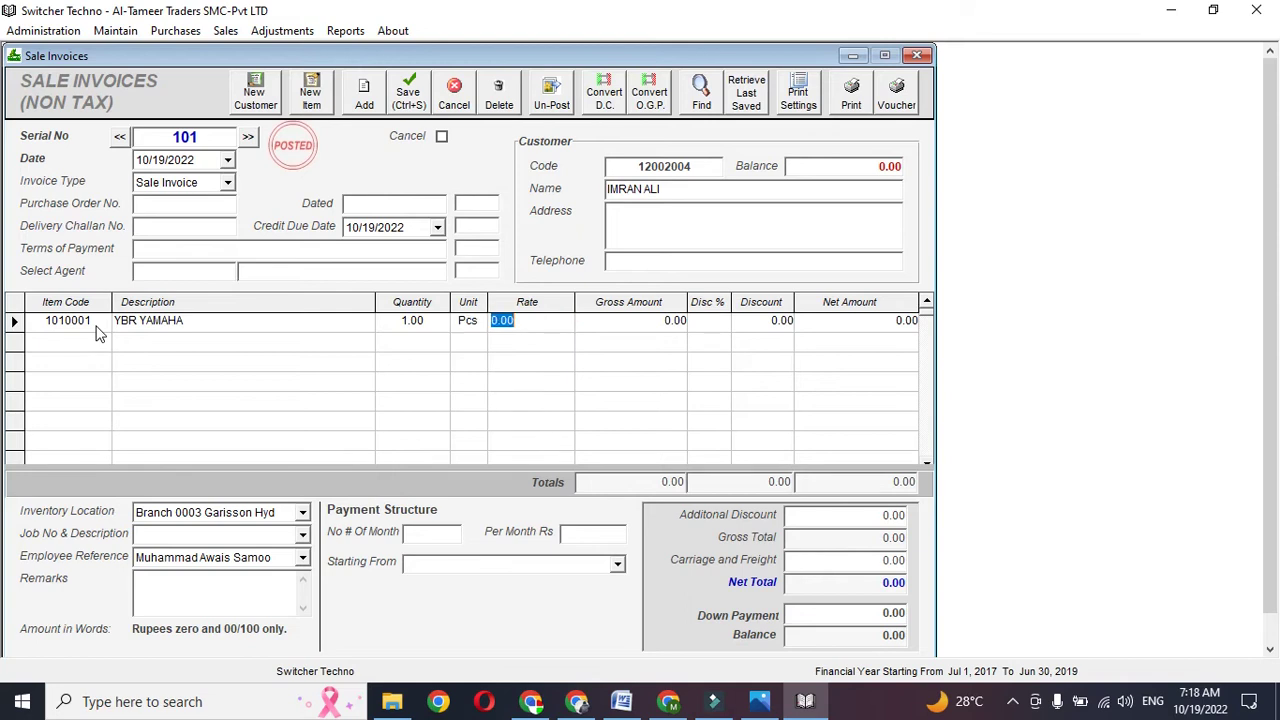
type("50000")
key("Return")
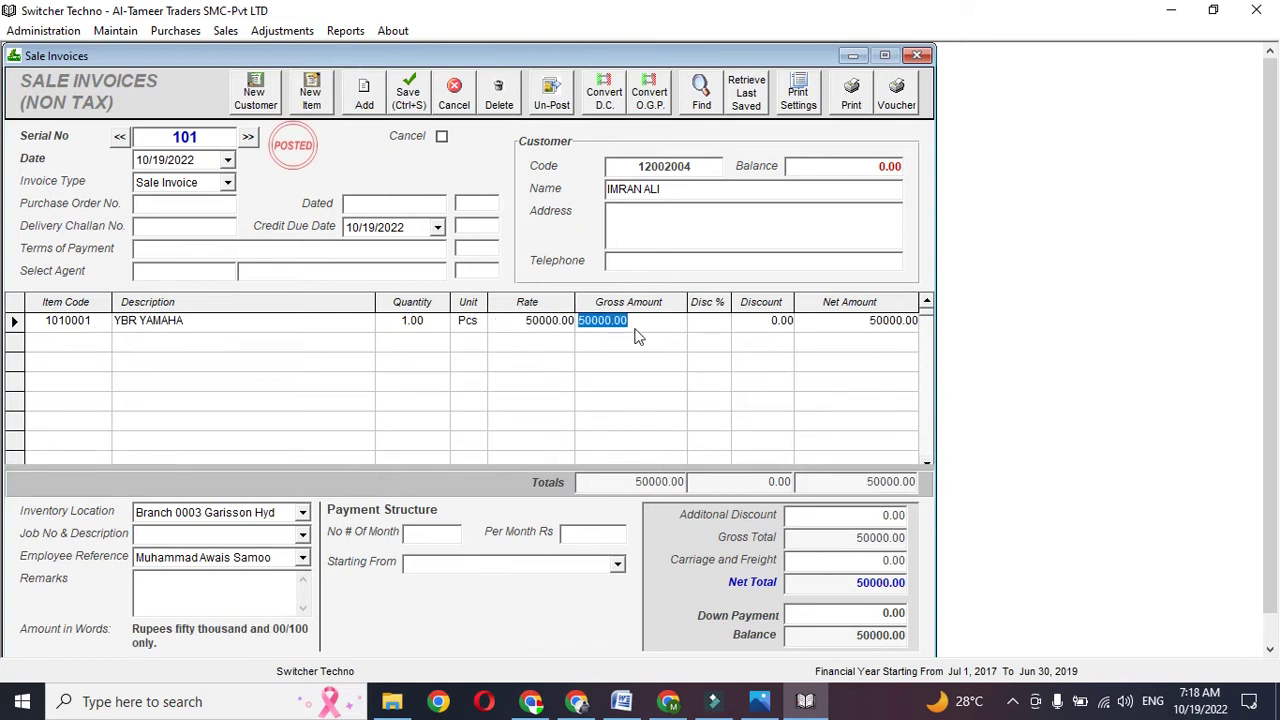
- Set 12 monthly installments starting from January
left_click(420, 533)
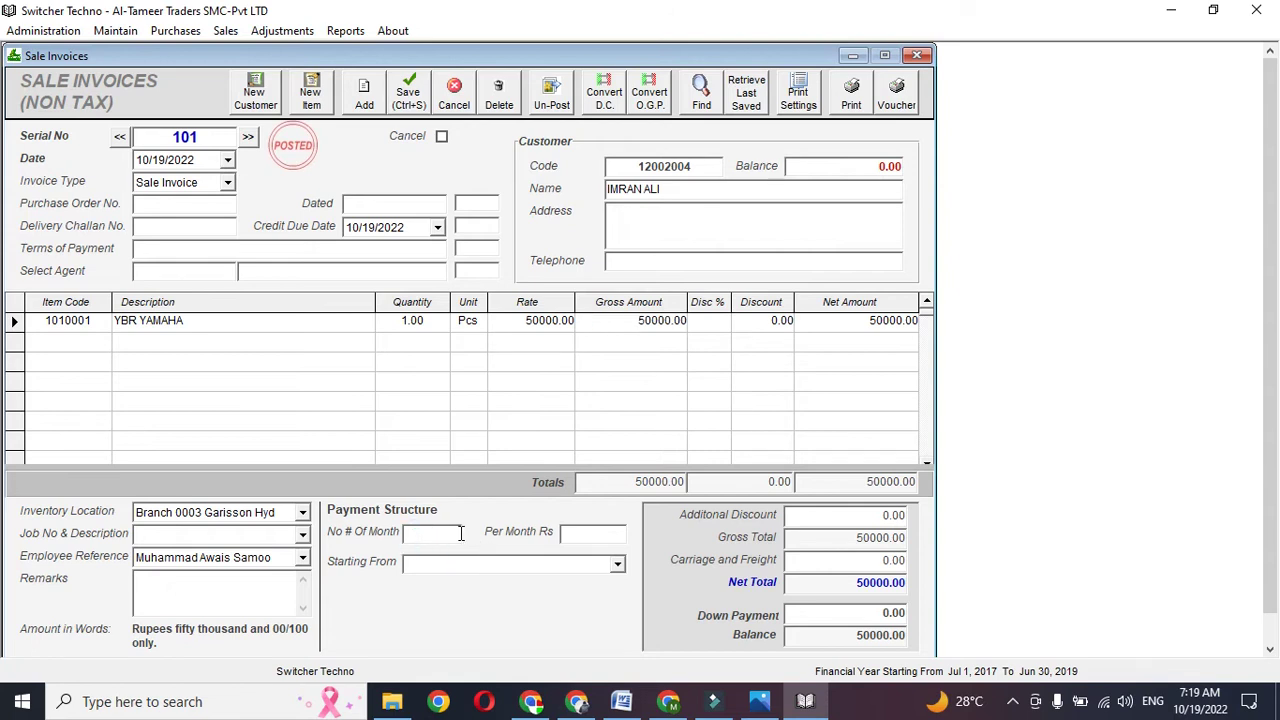
key("Tab")
left_click_drag(567, 534, 611, 535)
left_click(618, 535)
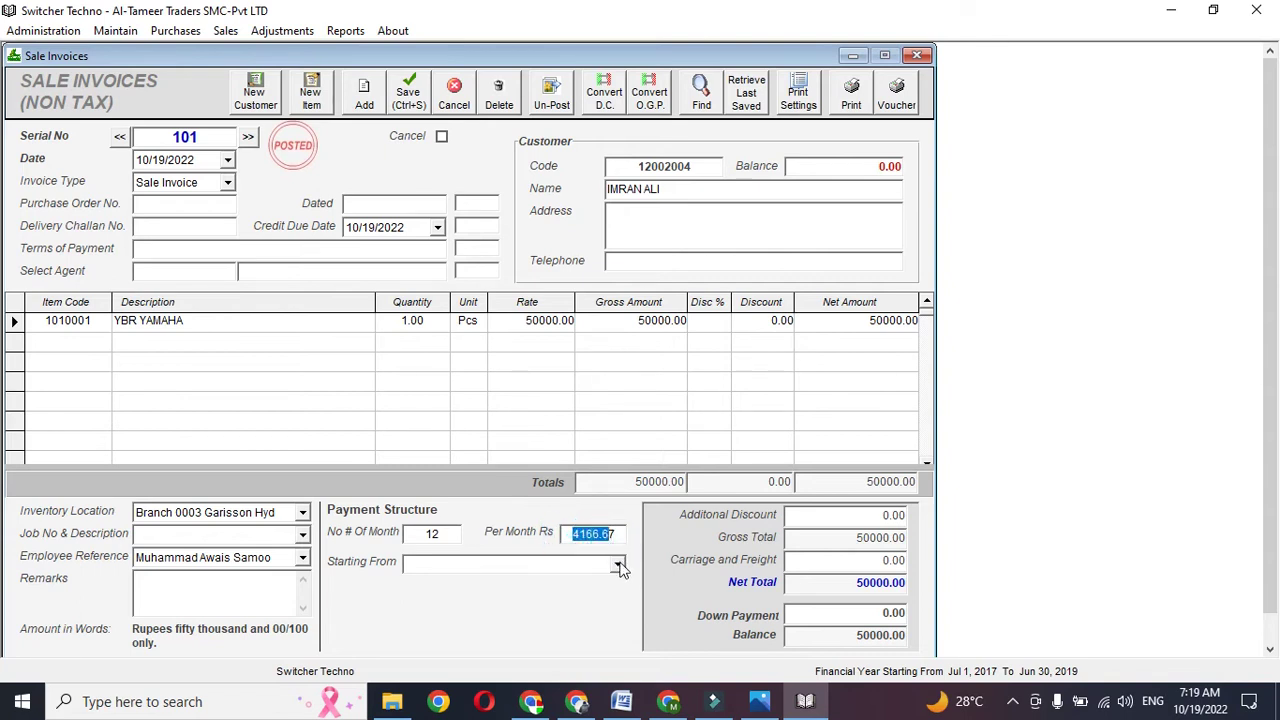
left_click(618, 565)
left_click(565, 588)
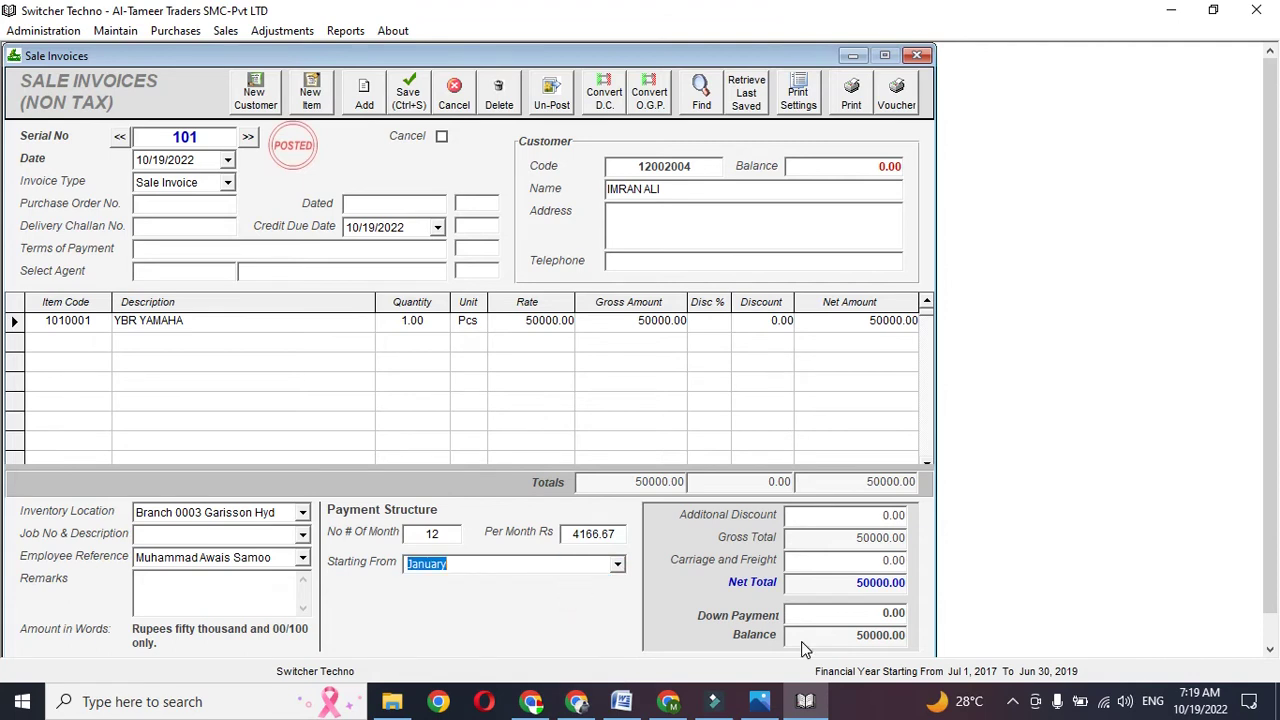
- Enter a 10000 down payment and recalculate the monthly installment to 3333.33
left_click(845, 623)
left_click(845, 623)
left_click(845, 623)
left_click(845, 623)
left_click(836, 618)
type("100")
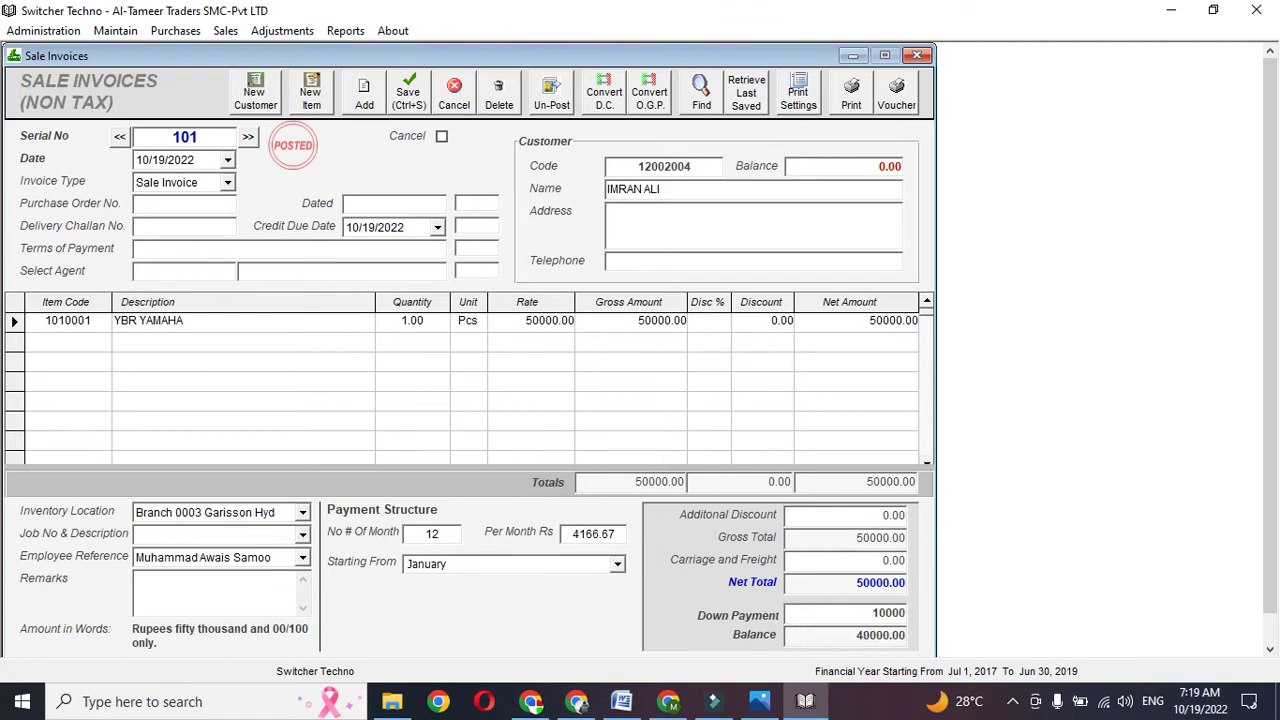
left_click(432, 533)
left_click(432, 533)
left_click(573, 534)
left_click_drag(573, 536, 597, 538)
left_click(600, 537)
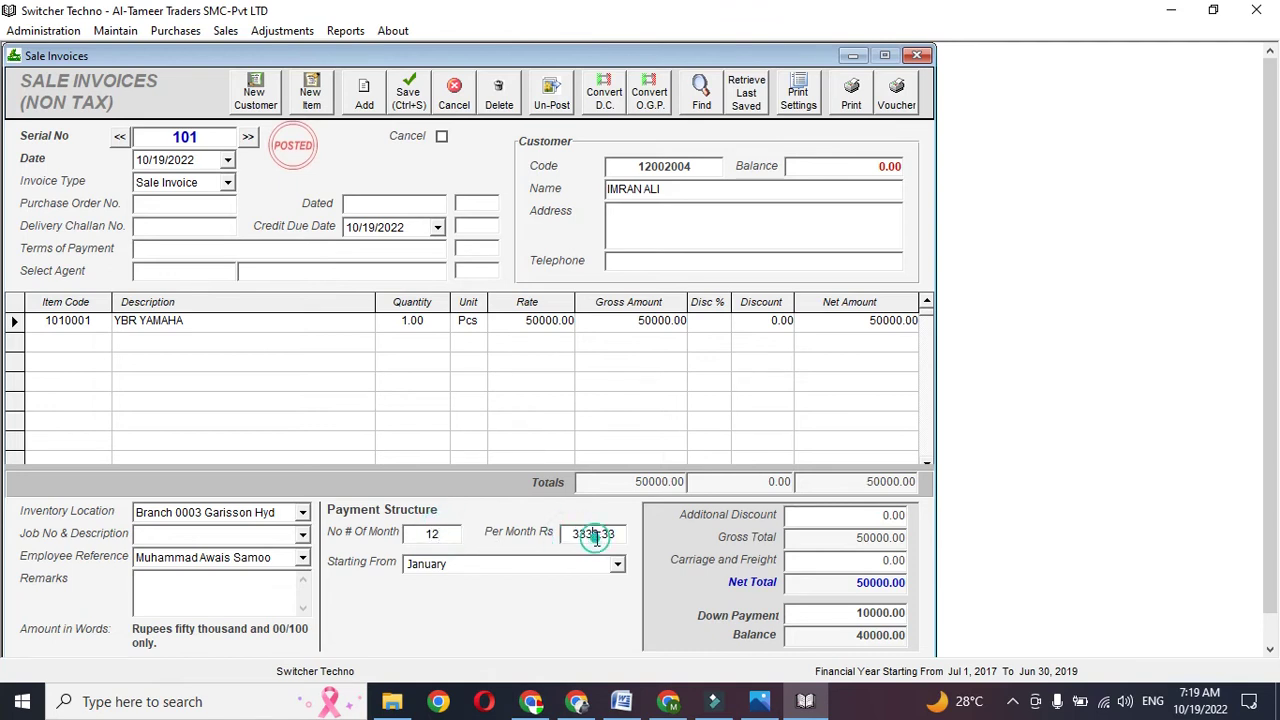
left_click_drag(580, 534, 597, 537)
left_click(600, 537)
- Set the credit due date to 5 October 2022
left_click(439, 229)
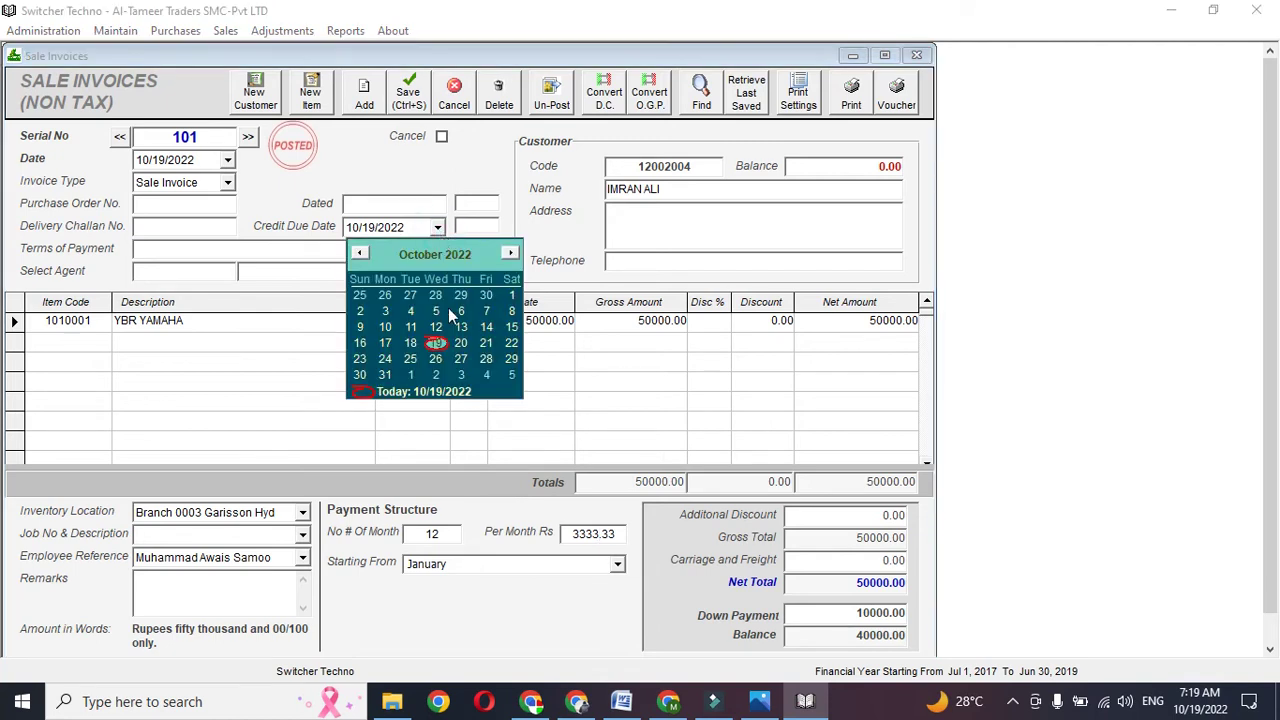
left_click(440, 230)
left_click(440, 230)
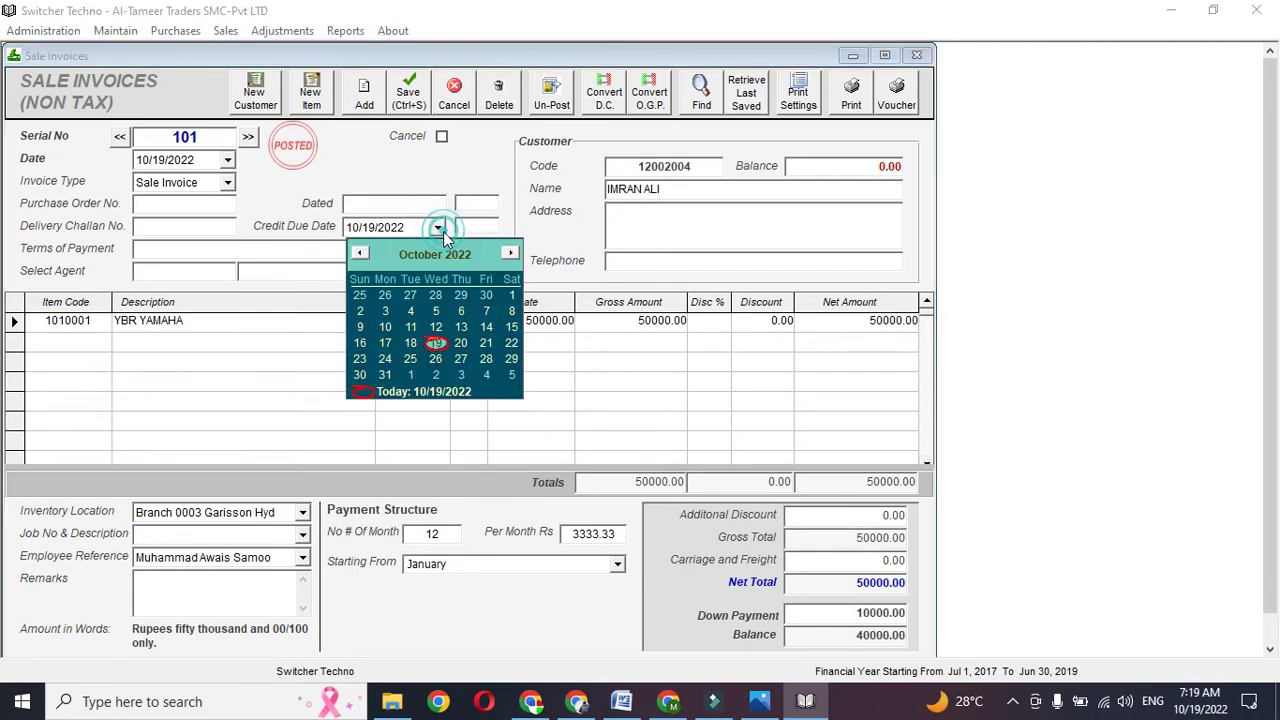
left_click(436, 311)
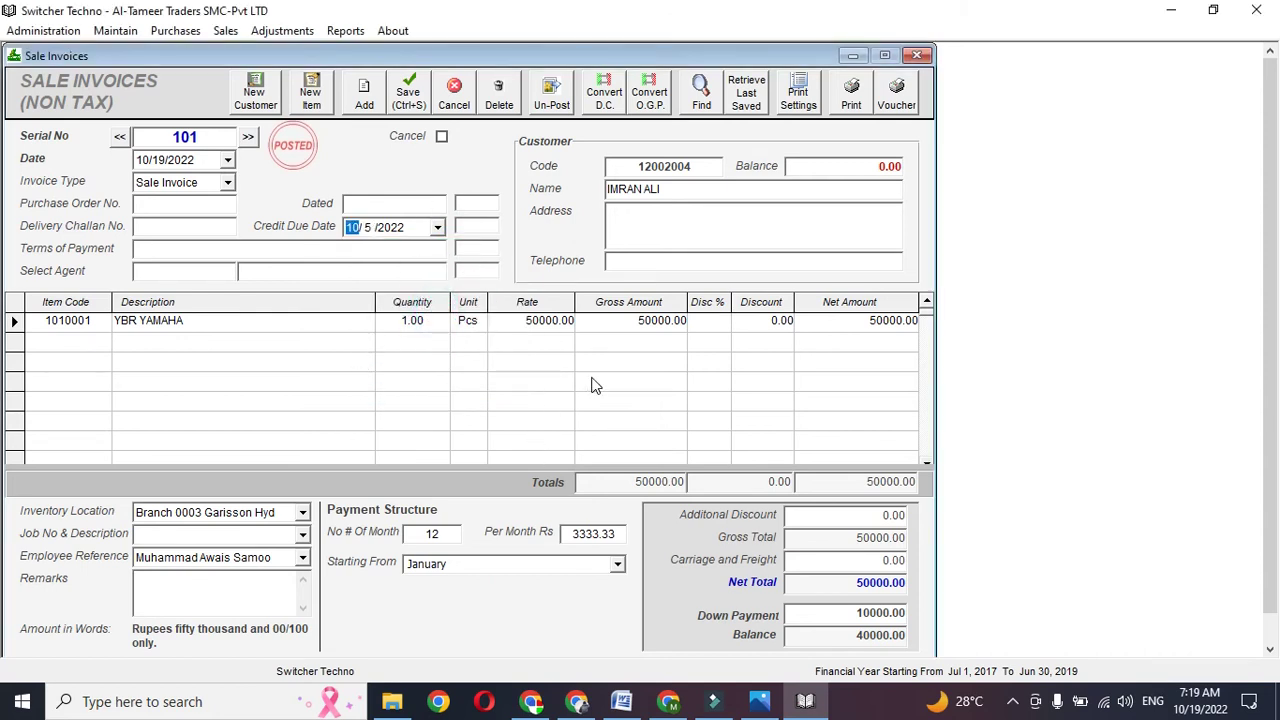
- Correct the invoice year after the cannot-save and income account warnings on printing
left_click(857, 110)
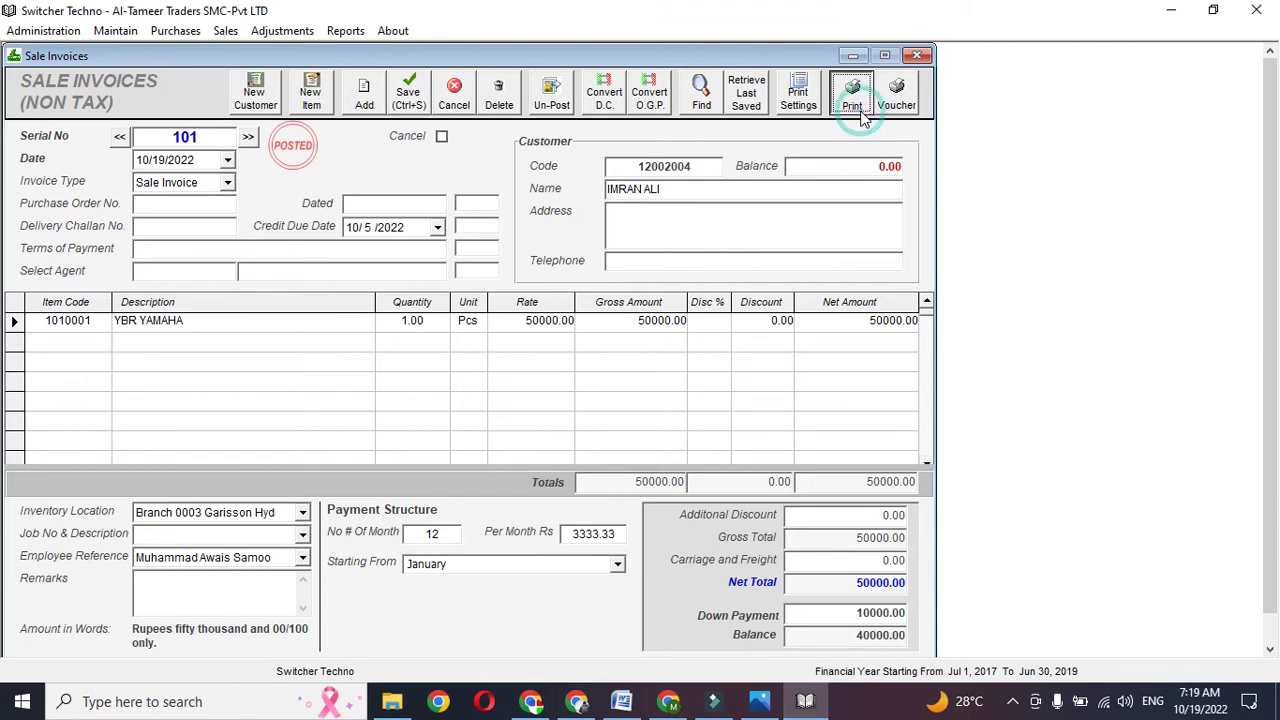
left_click(775, 412)
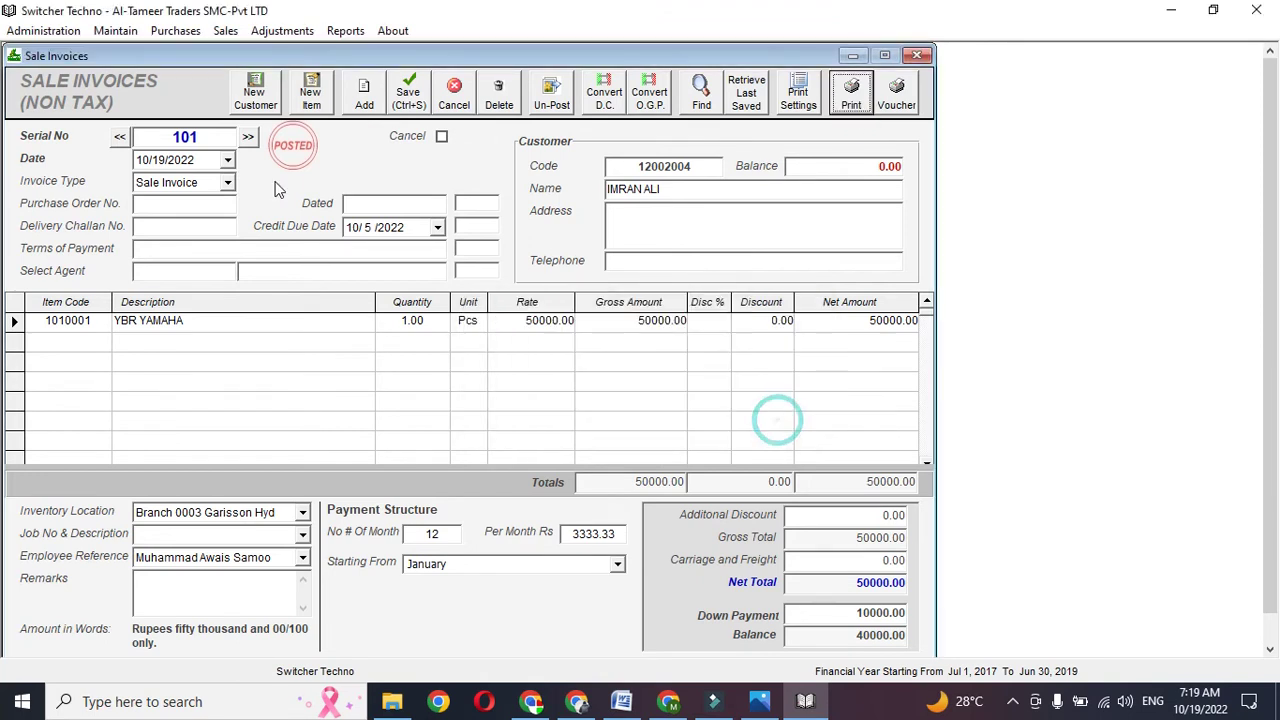
key("Down")
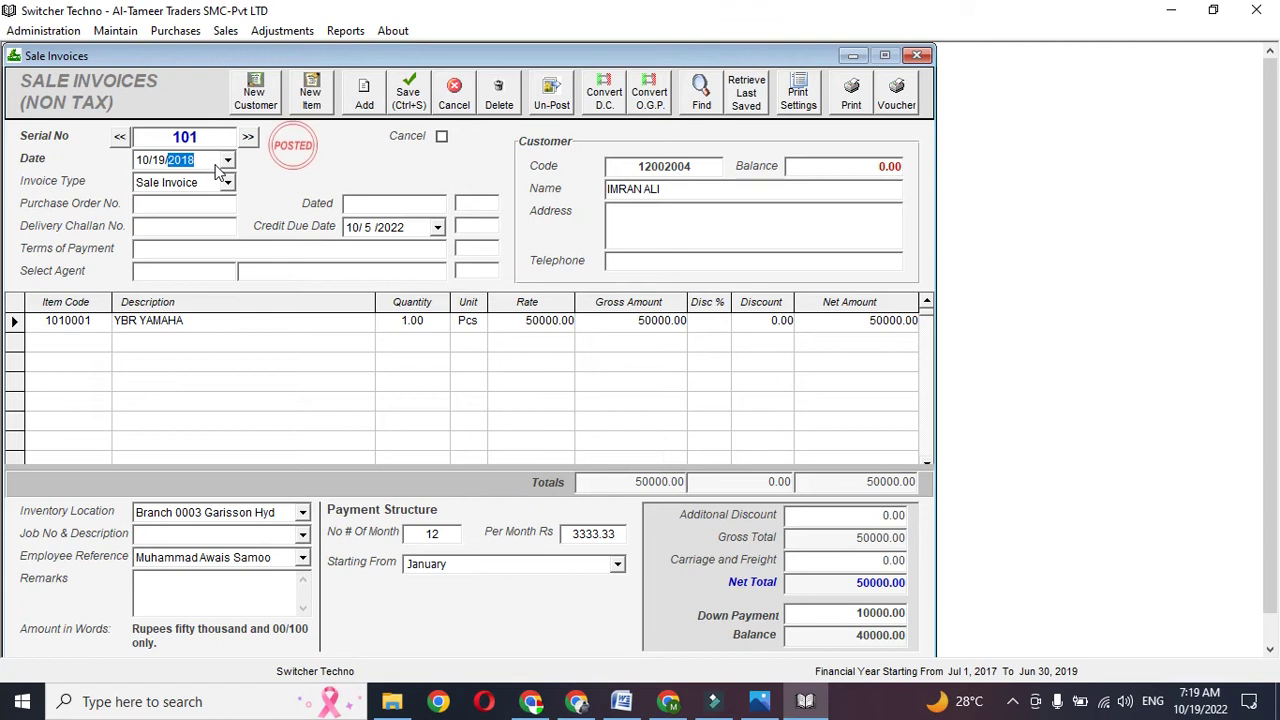
left_click(851, 95)
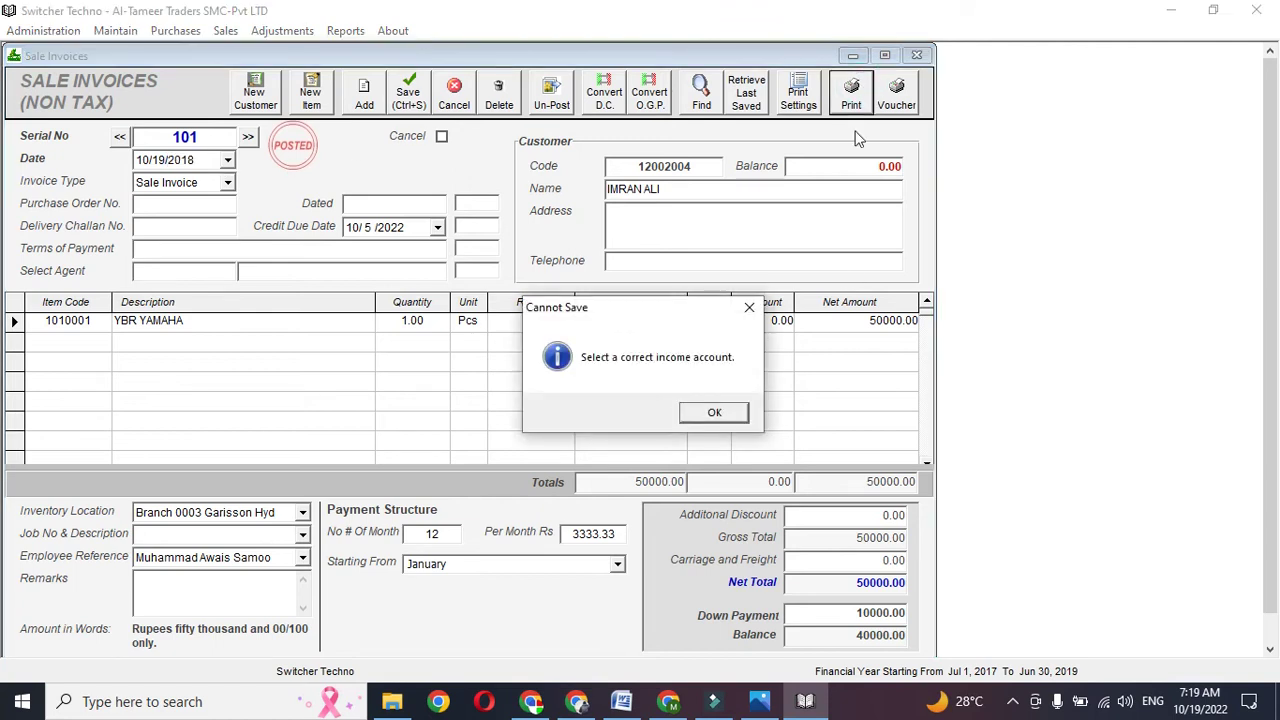
key("Return")
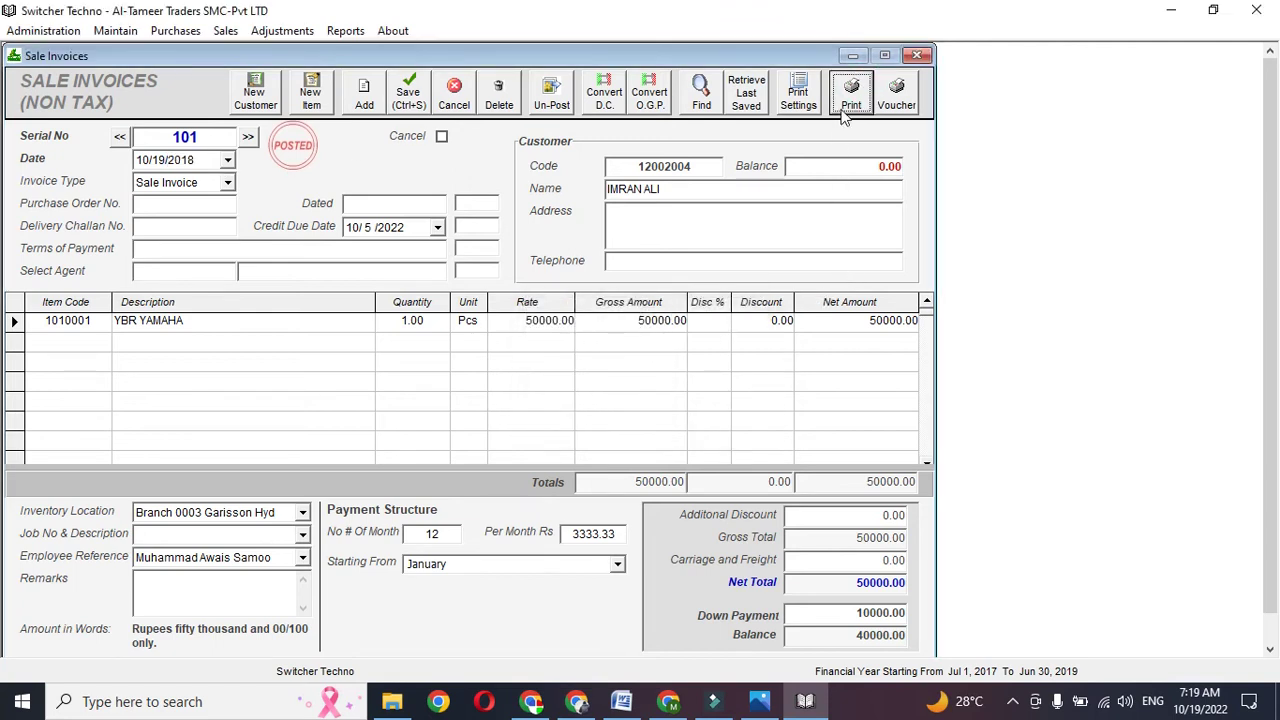
left_click(845, 105)
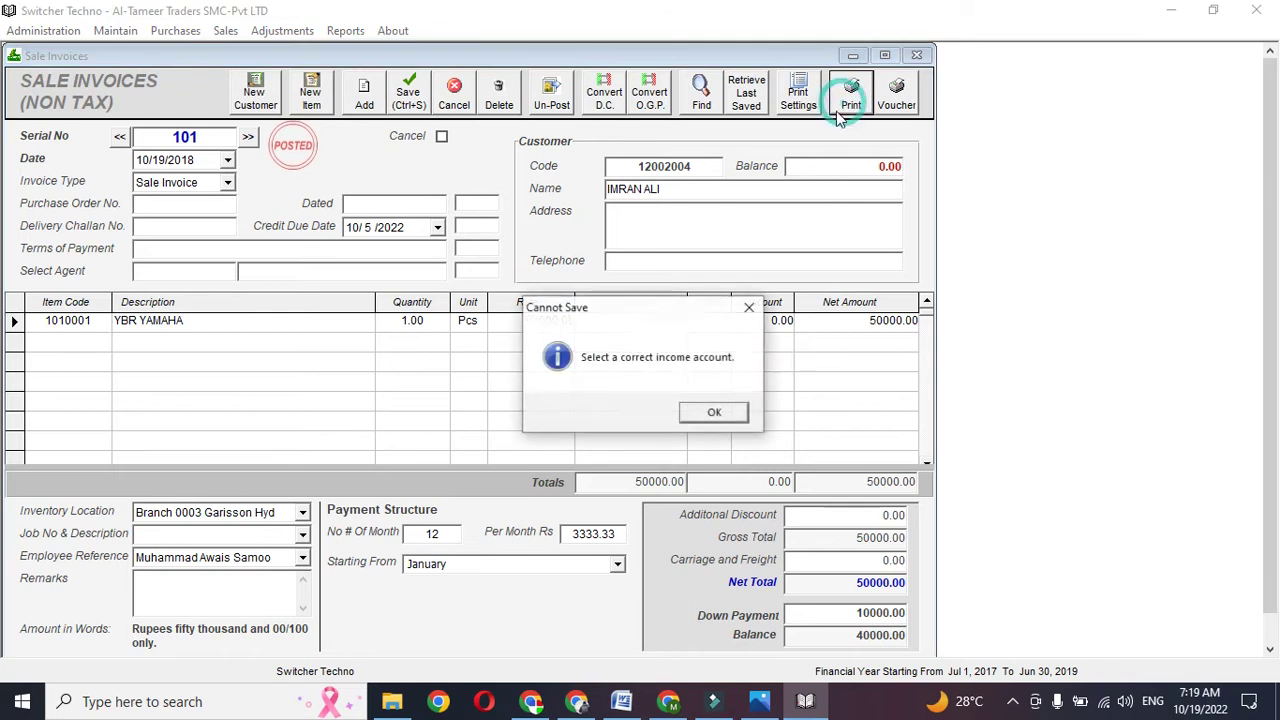
left_click(712, 414)
- Choose agent 1012 and print the sale receipt
left_click(190, 272)
left_click(197, 284)
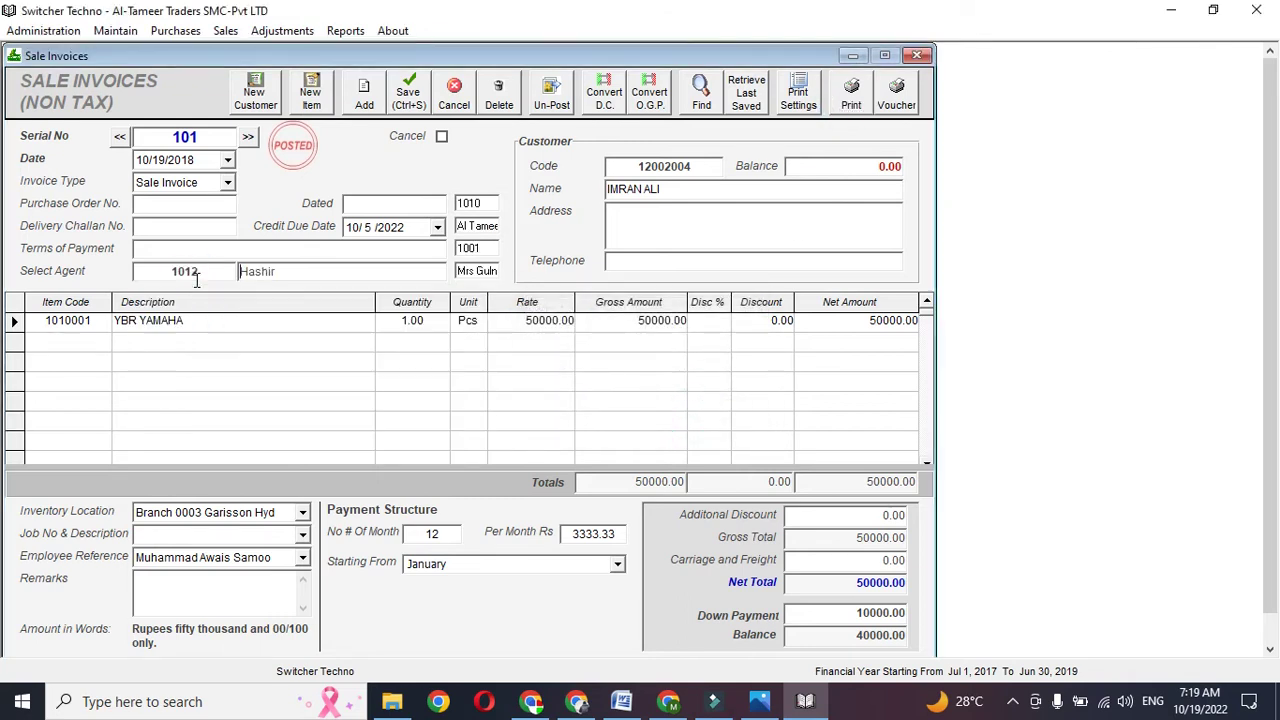
left_click(853, 100)
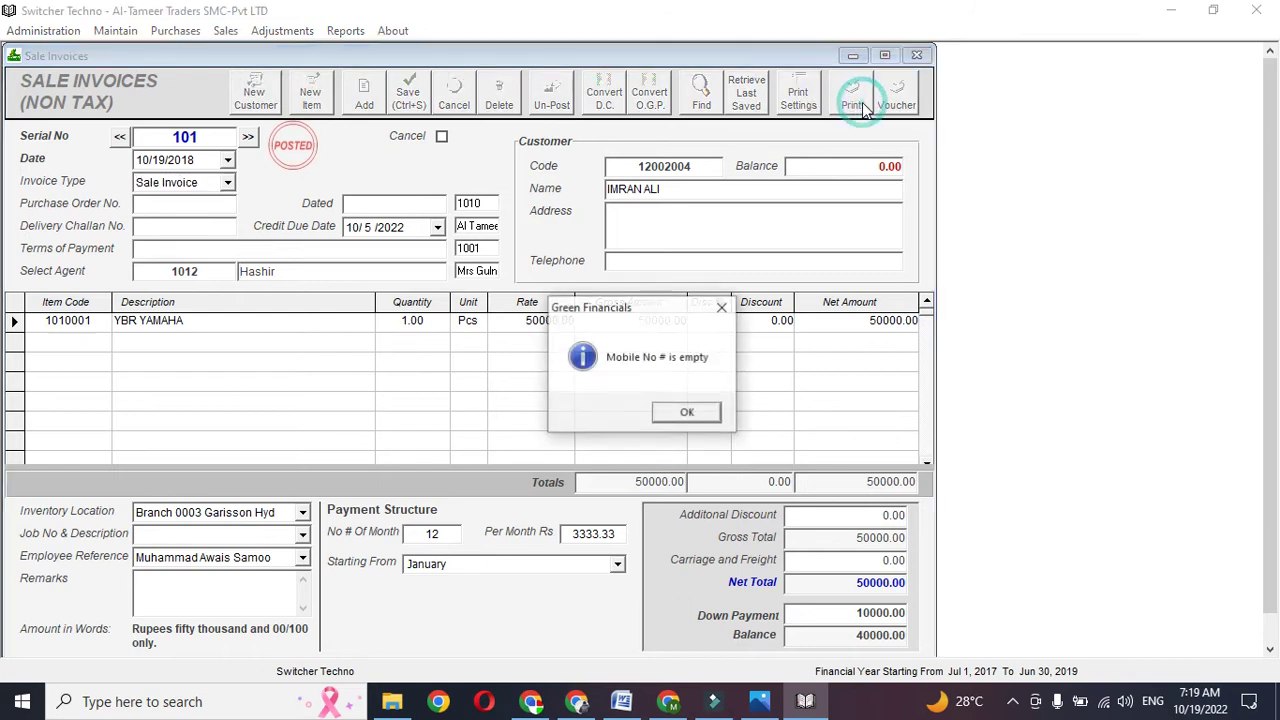
left_click(686, 406)
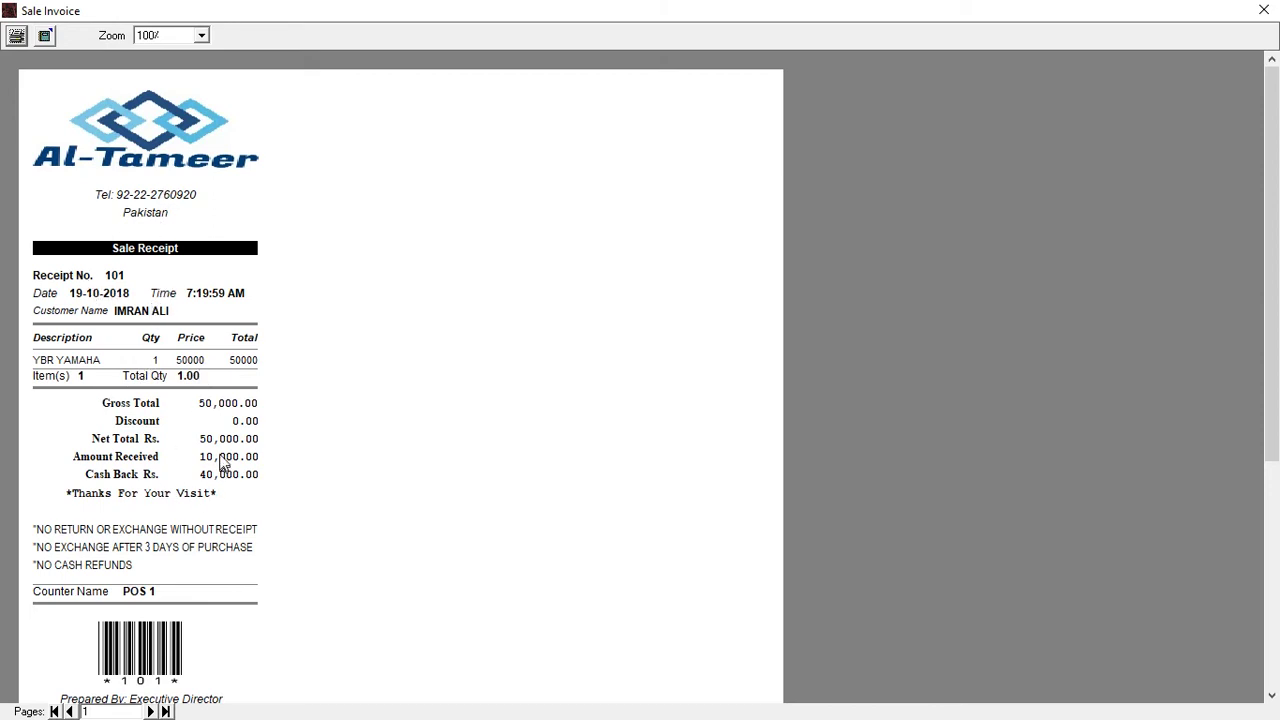
- Scroll through the print preview of sale receipt 101
mouse_move(1273, 160)
left_mouse_down()
mouse_move(1277, 369)
mouse_move(1277, 167)
left_mouse_up()
- Close the receipt preview and review the bill, down payment, balance, installment count and installment amount
left_click(1264, 10)
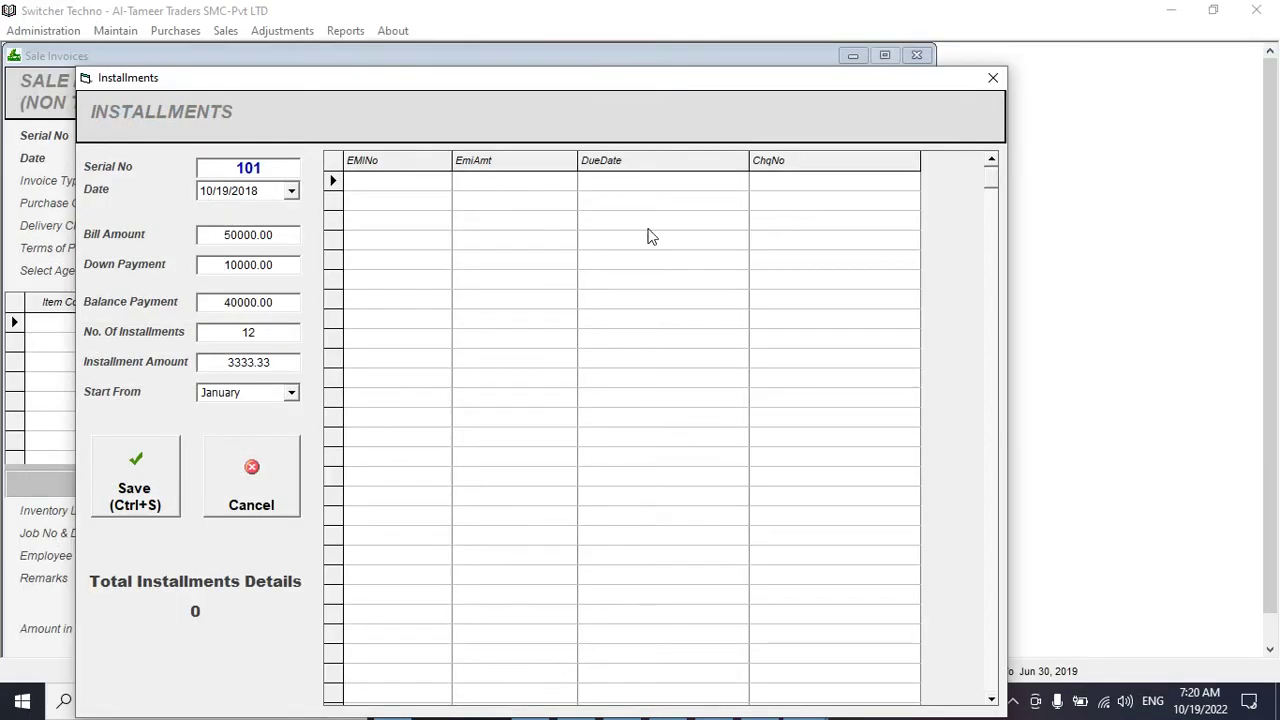
left_click_drag(614, 89, 600, 54)
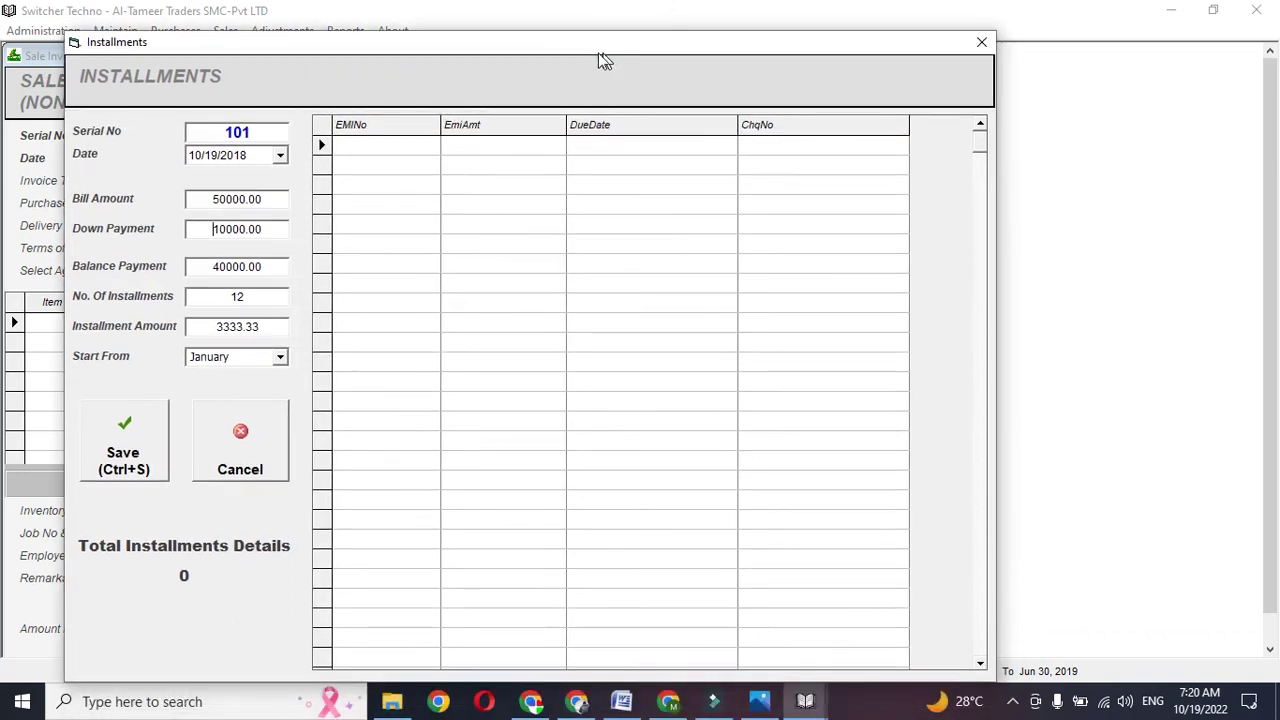
double_click(267, 199)
left_click(267, 199)
double_click(267, 199)
double_click(268, 199)
double_click(250, 230)
left_click(197, 264)
double_click(195, 266)
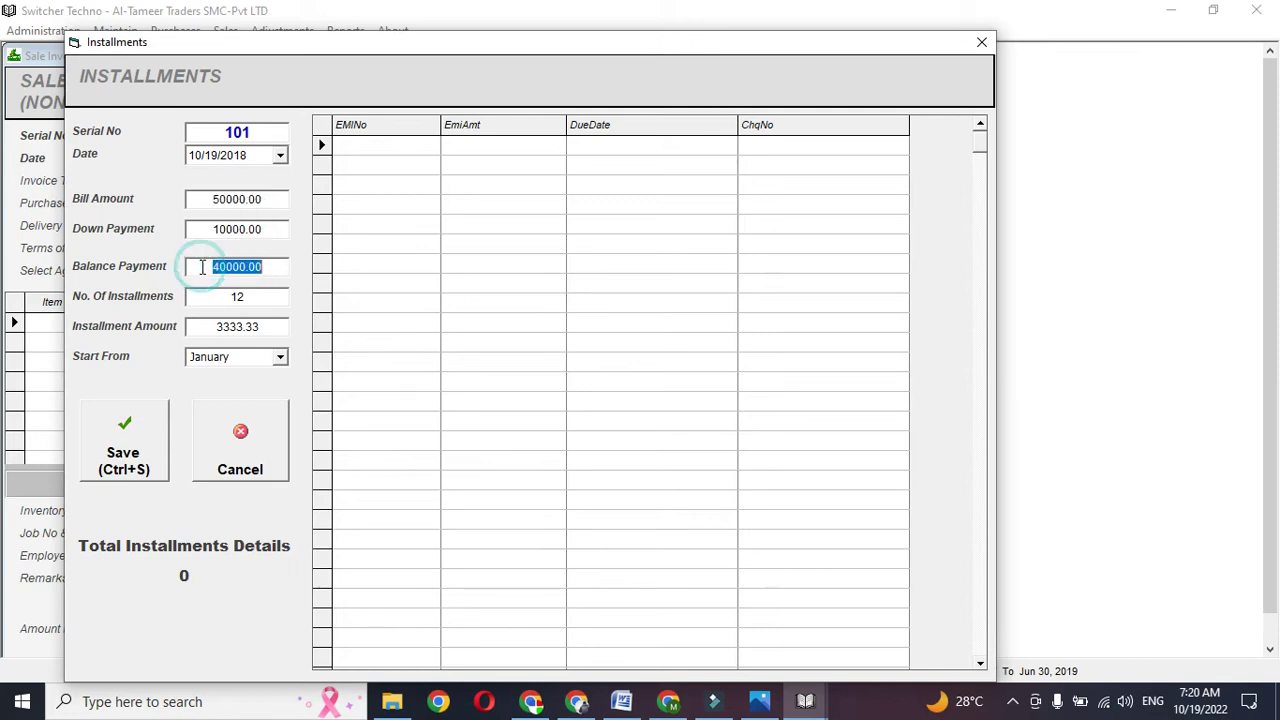
left_click(203, 288)
left_click(203, 288)
double_click(238, 322)
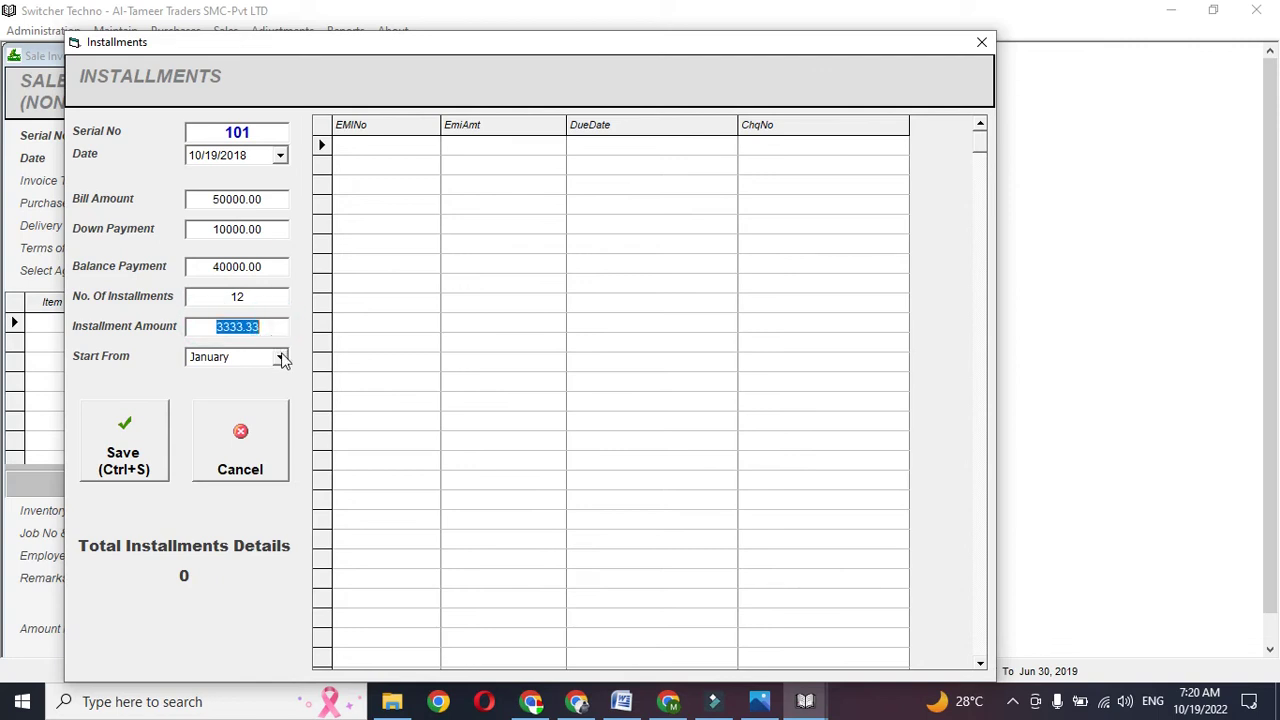
- Start installments from February and enter row 1: 3333 due 5/2/2022 with its cheque number
left_click(375, 158)
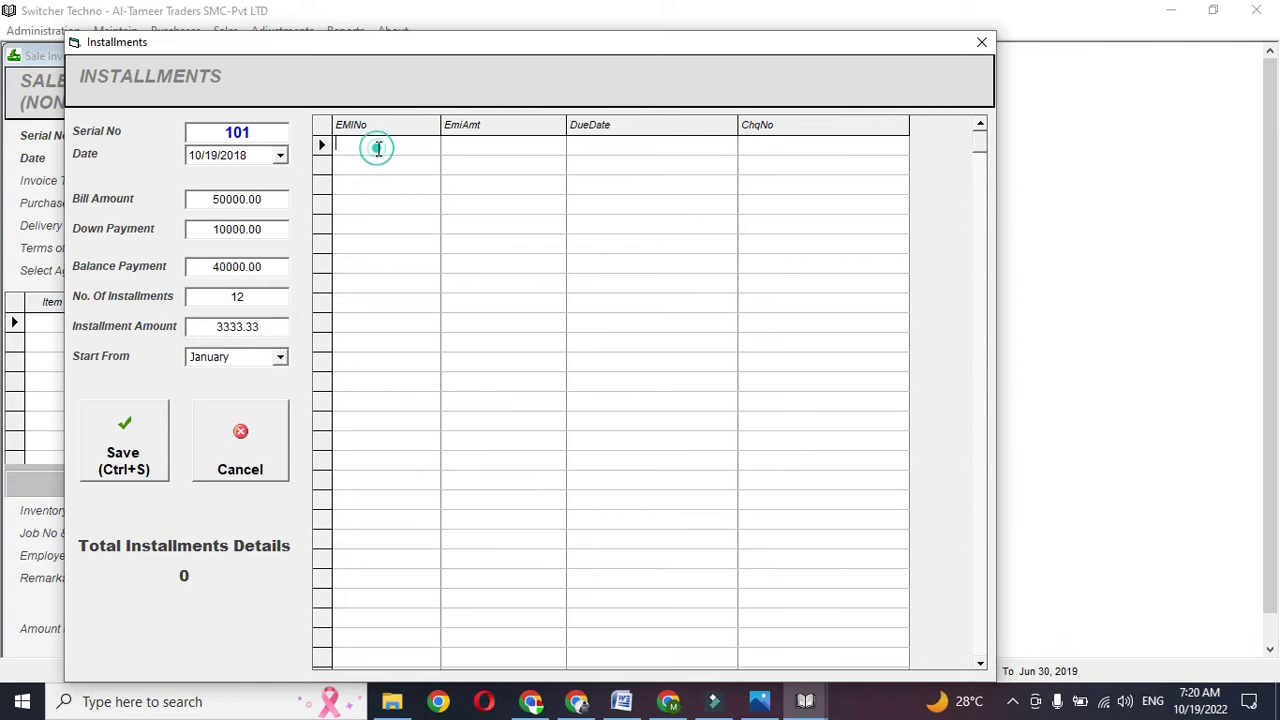
left_click(280, 357)
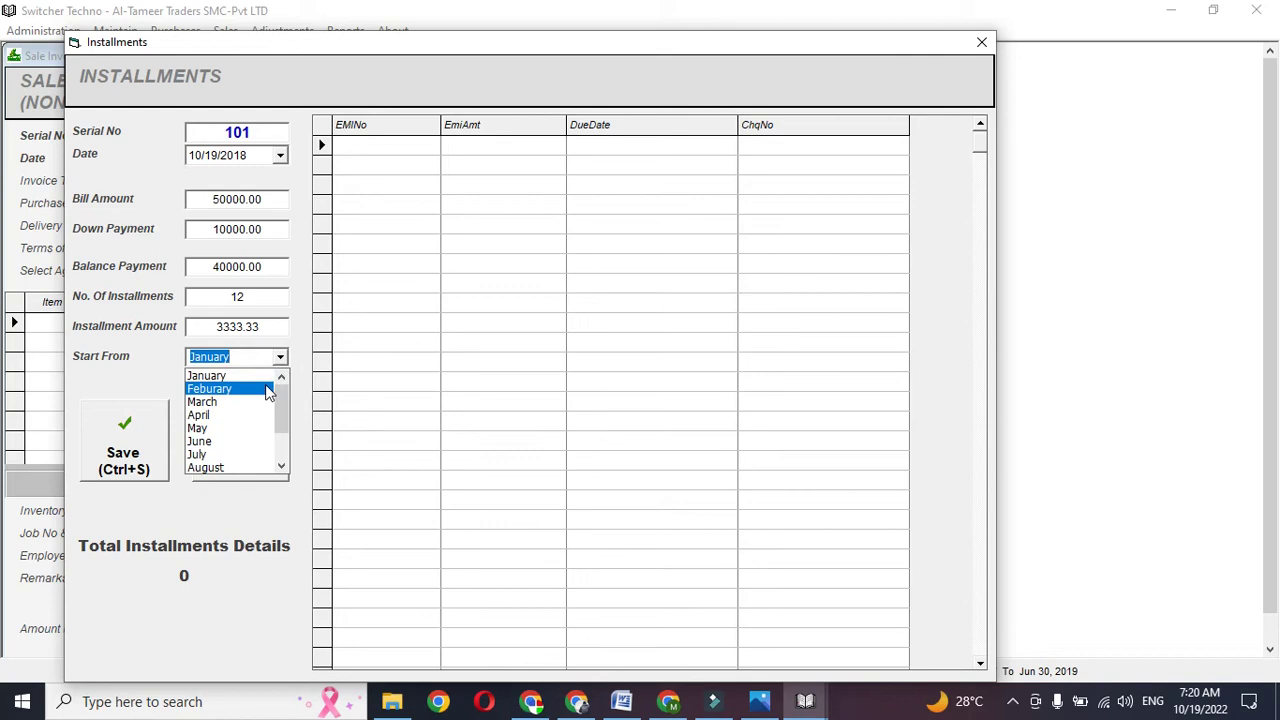
left_click(268, 389)
left_click(381, 150)
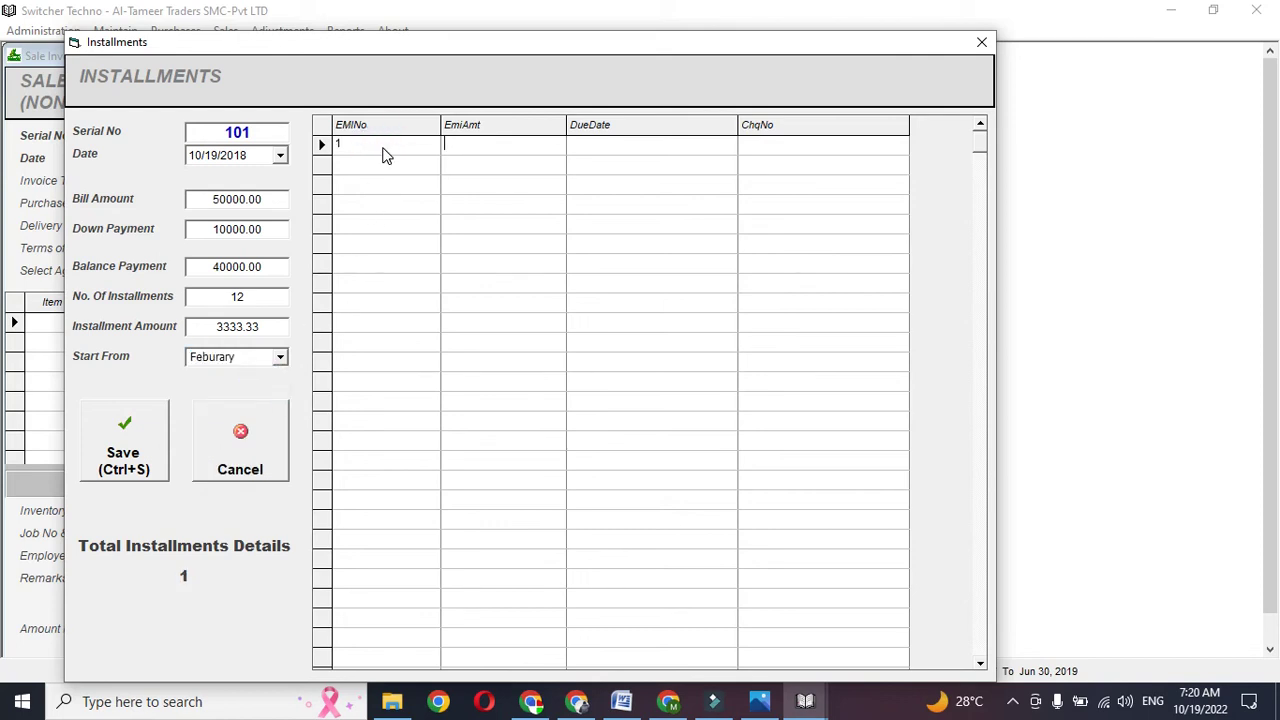
type("3333")
key("Tab")
type("5/2/2022")
key("Tab")
type("123712873918")
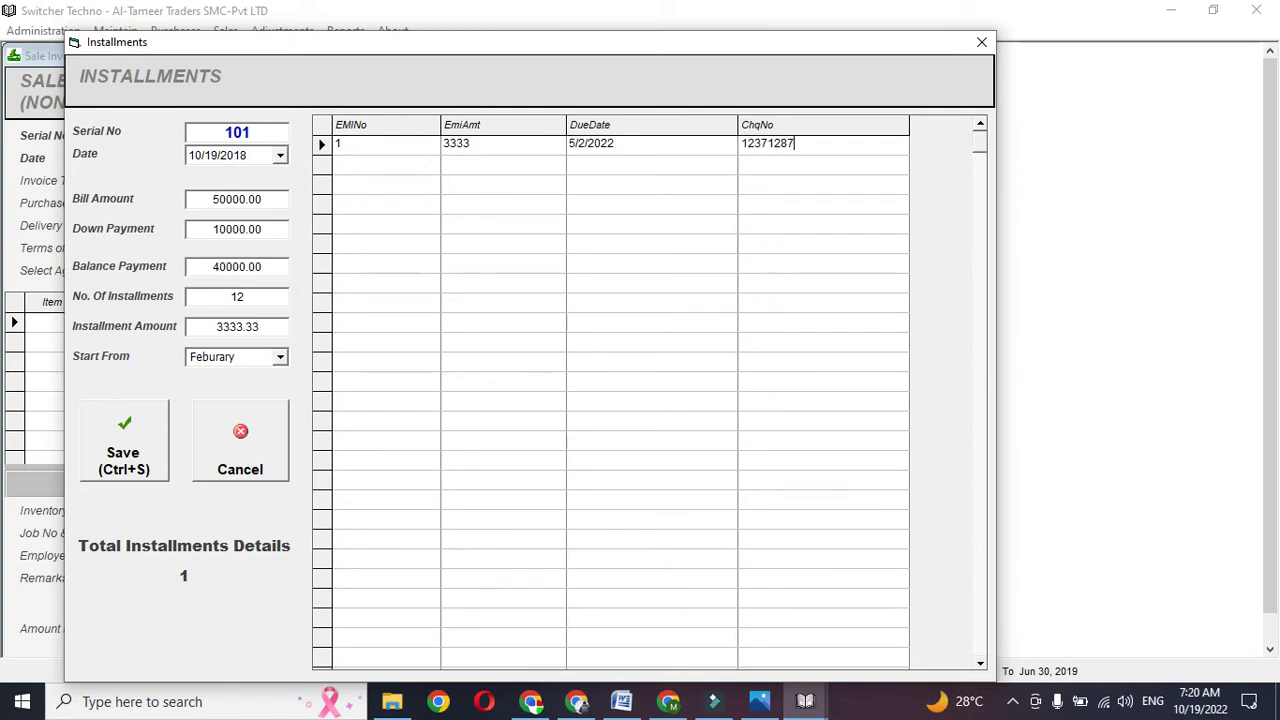
left_click(374, 164)
- Save the installment schedule and close the Installments and Sale Invoice windows
left_click(148, 430)
left_click(143, 437)
left_click(143, 437)
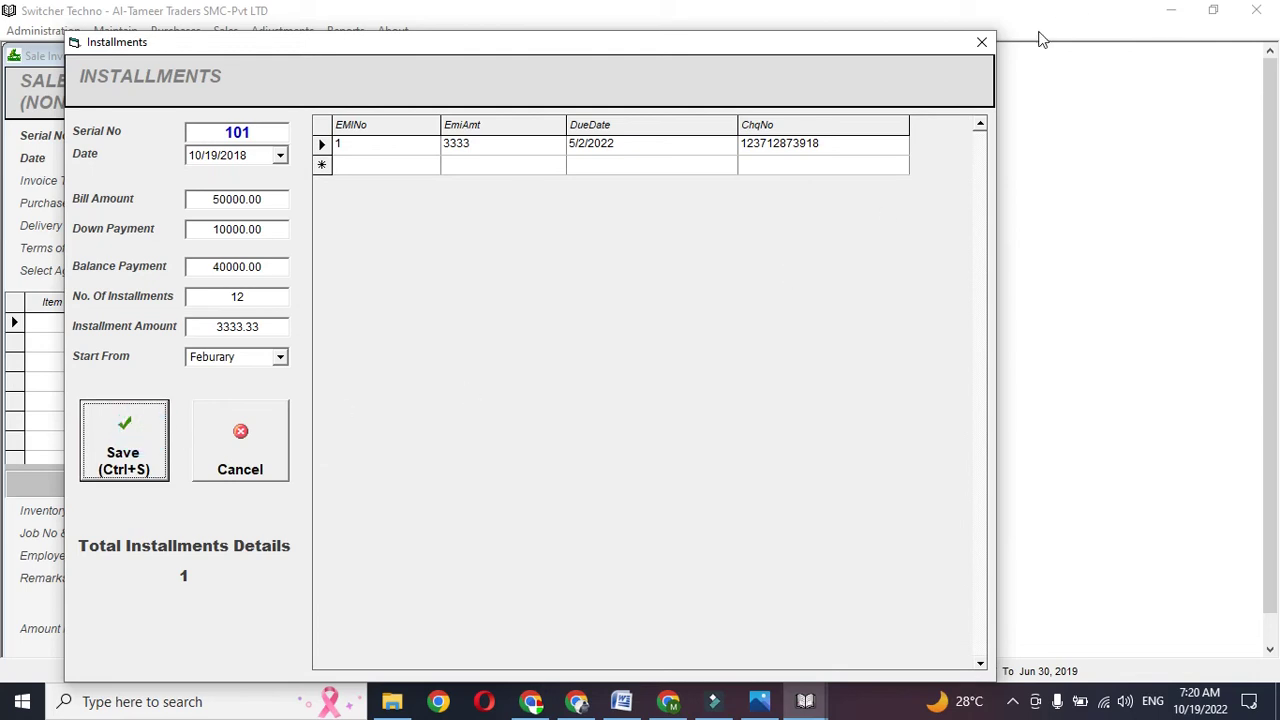
left_click(981, 42)
left_click(921, 56)
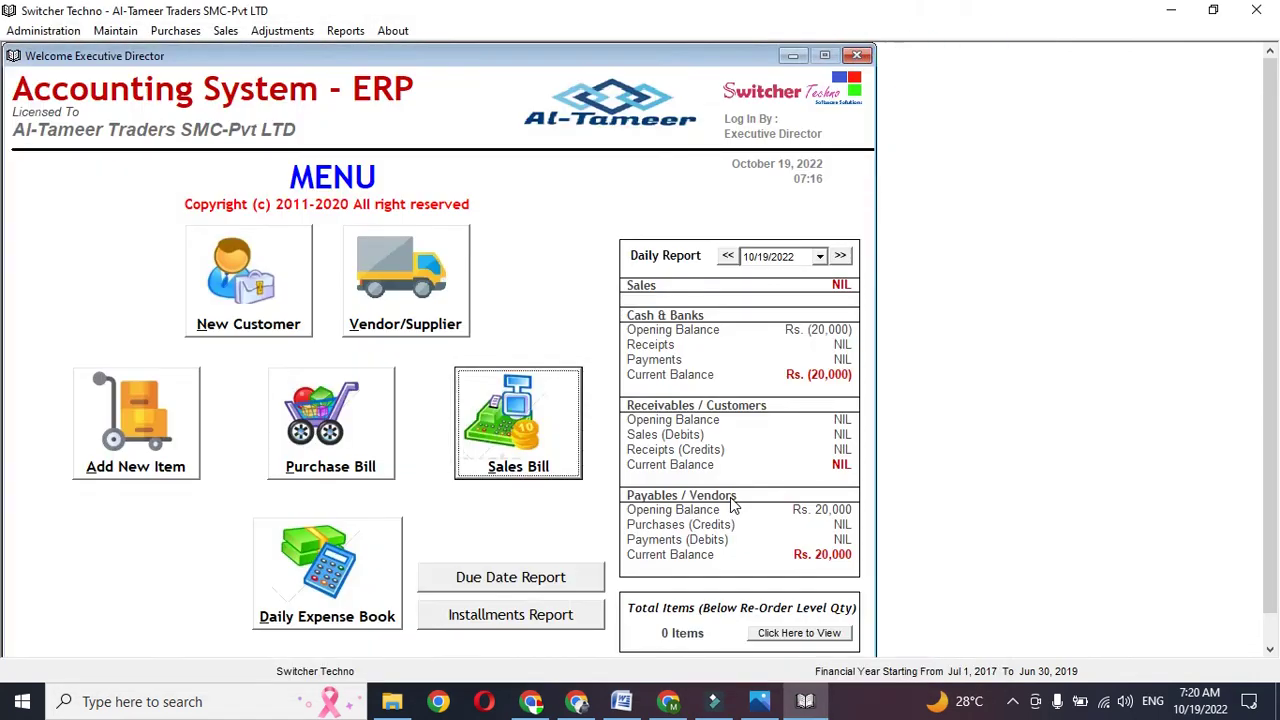
left_click(524, 615)
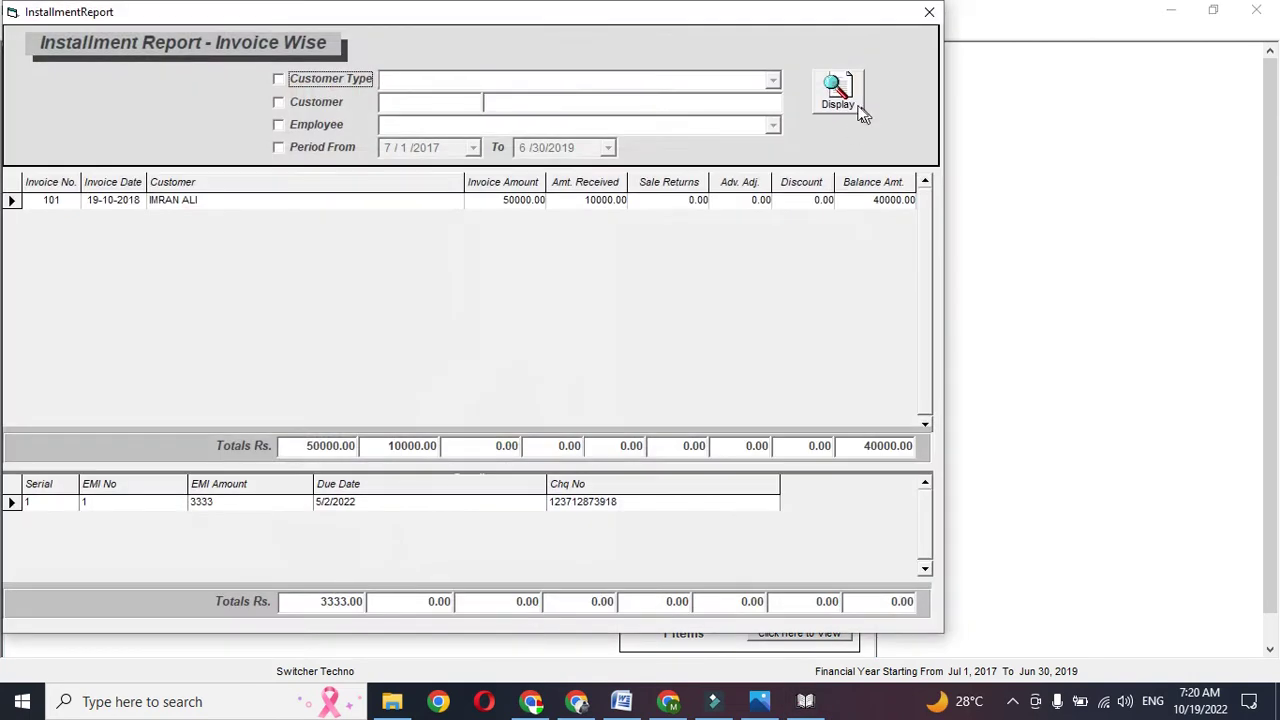
left_click(858, 108)
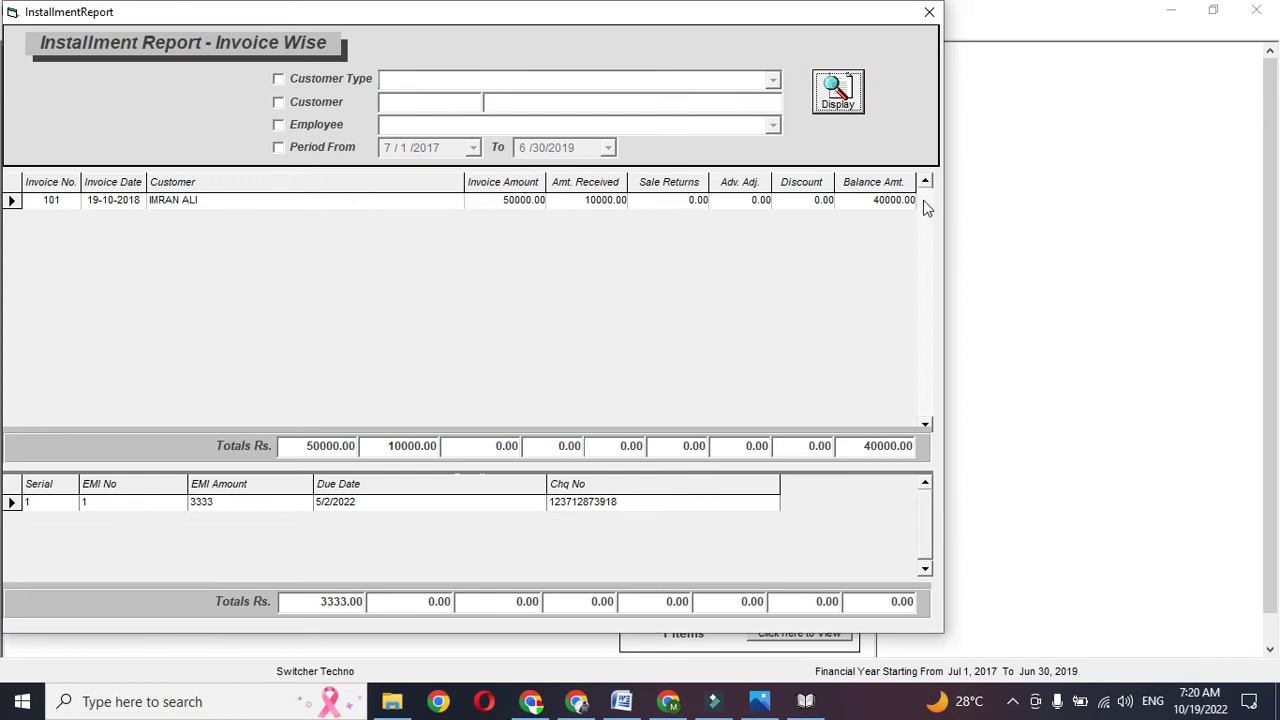
left_click(256, 510)
left_click(212, 512)
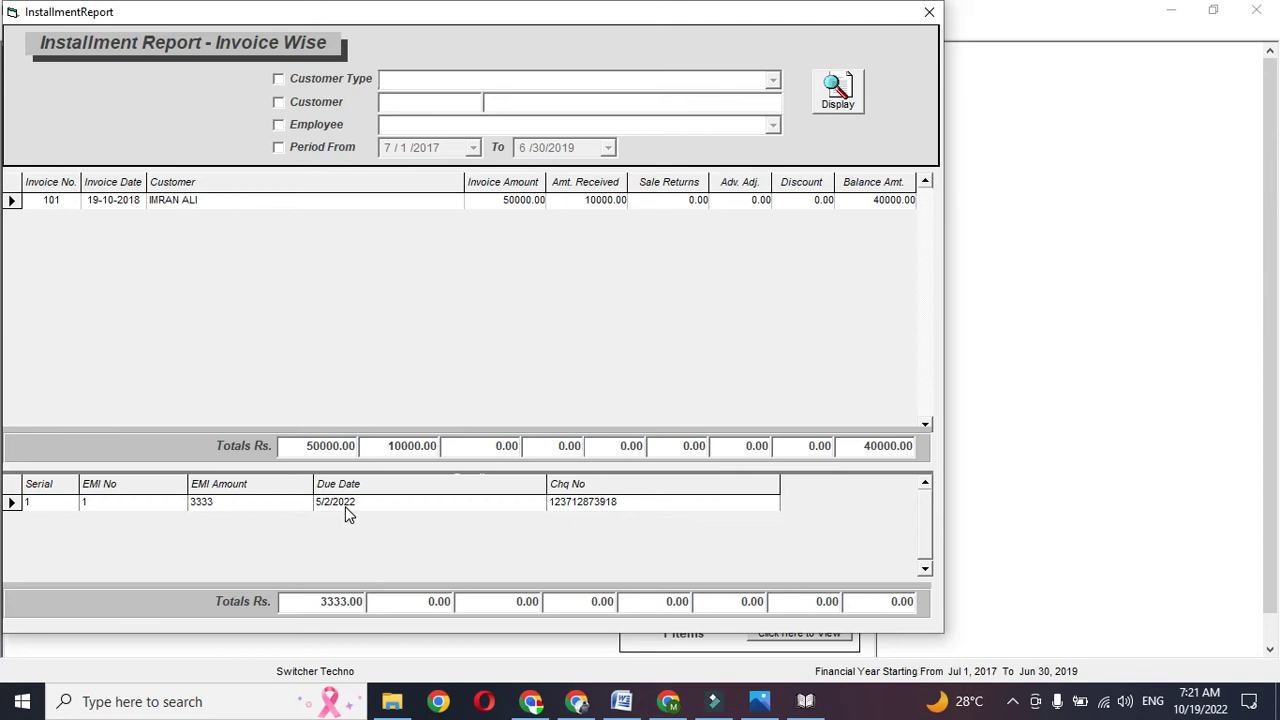
left_click(336, 112)
left_click(338, 148)
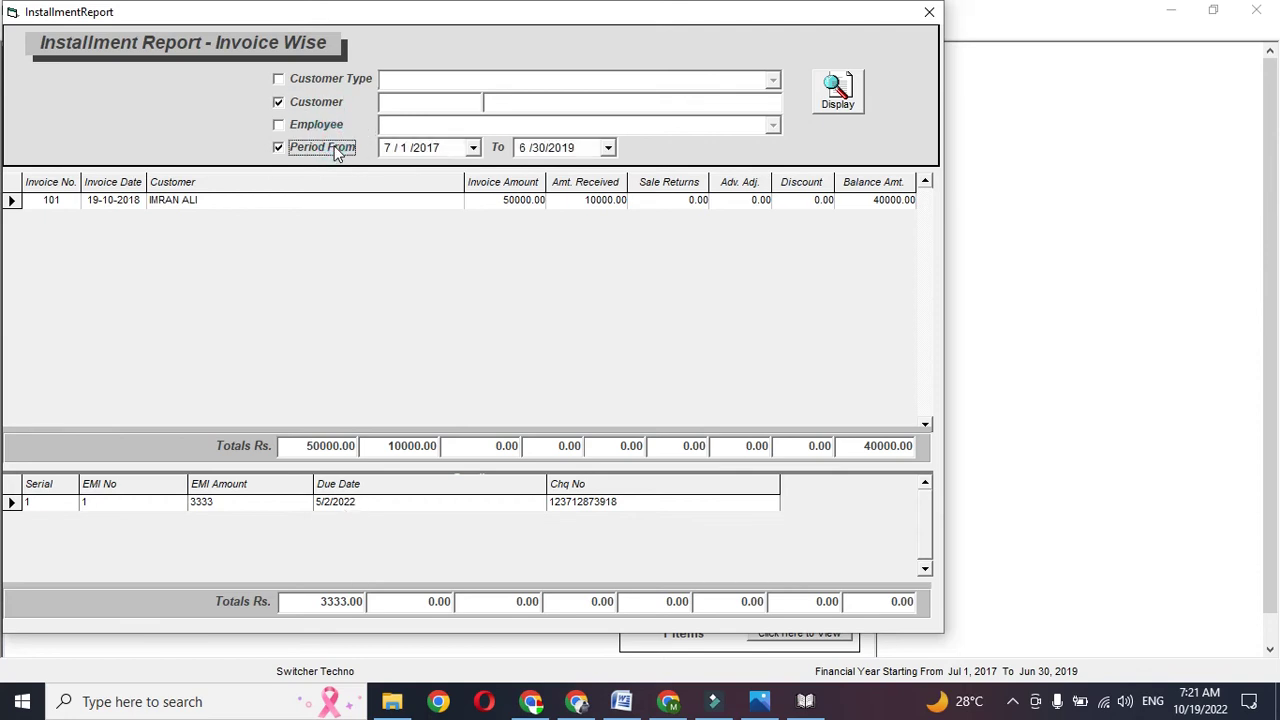
left_click(930, 15)
left_click(563, 585)
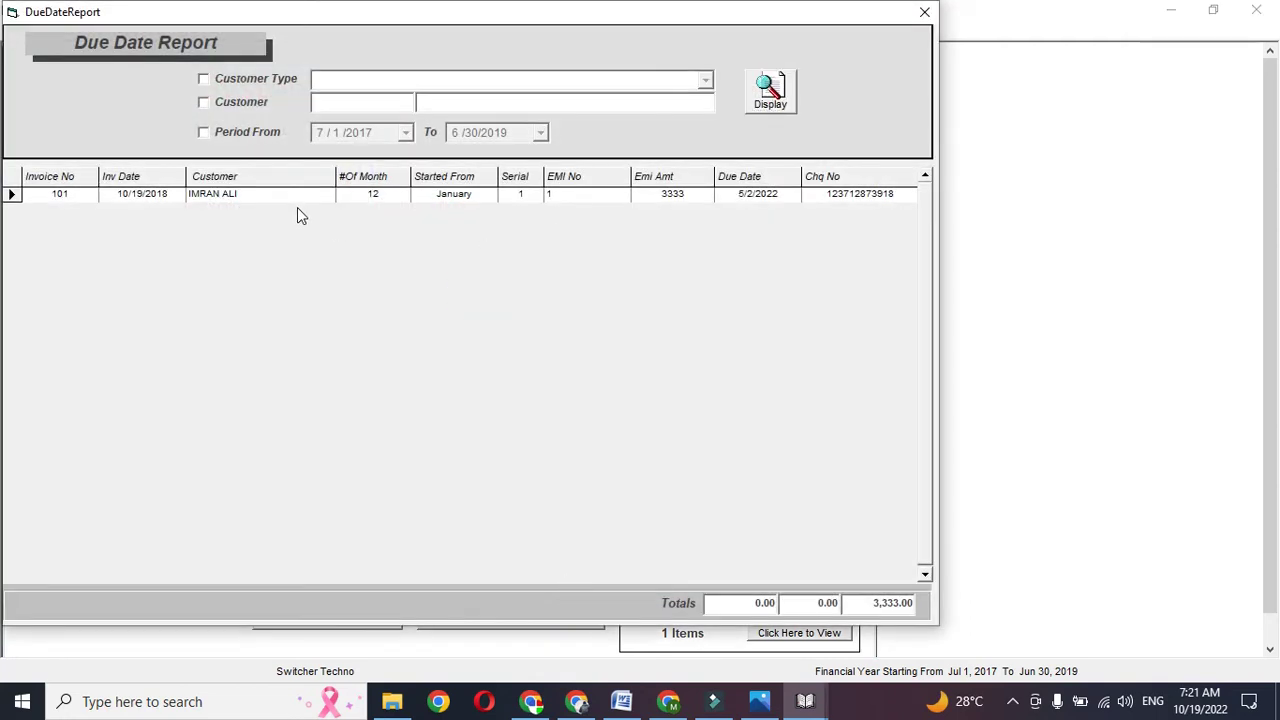
left_click(259, 131)
left_click(406, 134)
left_click(408, 136)
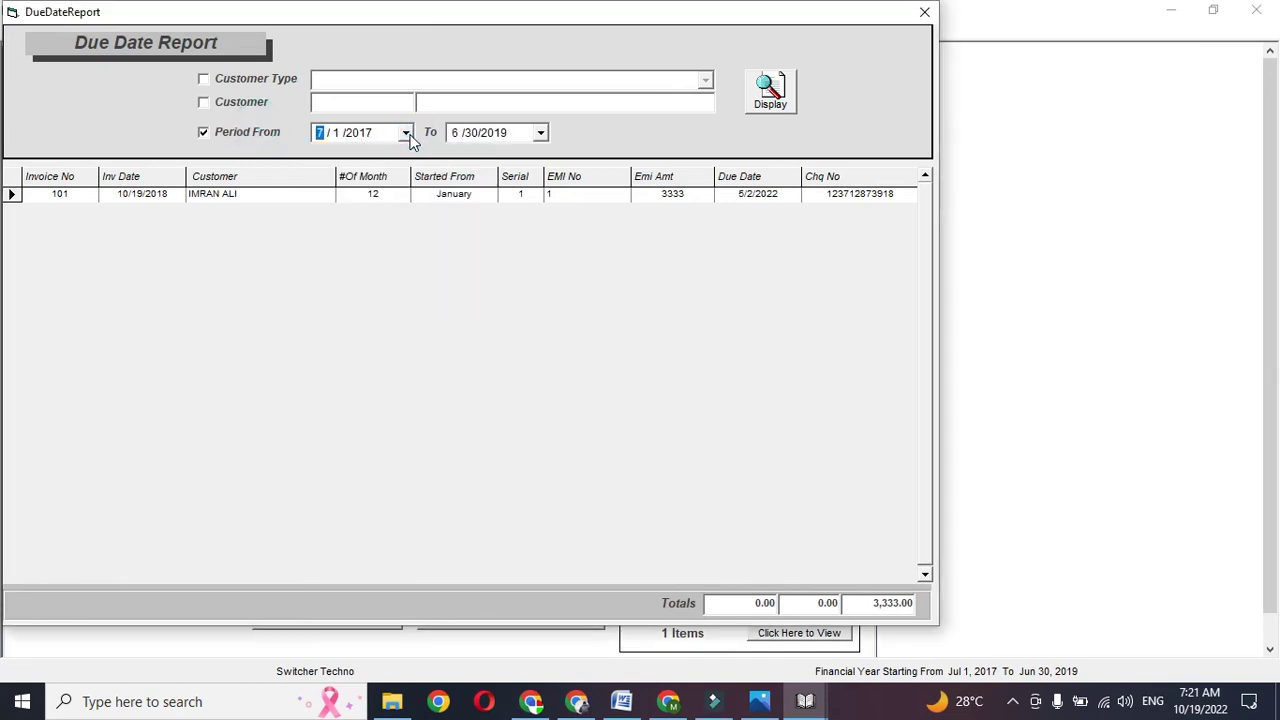
left_click(245, 100)
left_click(244, 100)
left_click(248, 135)
left_click(248, 137)
left_click(254, 108)
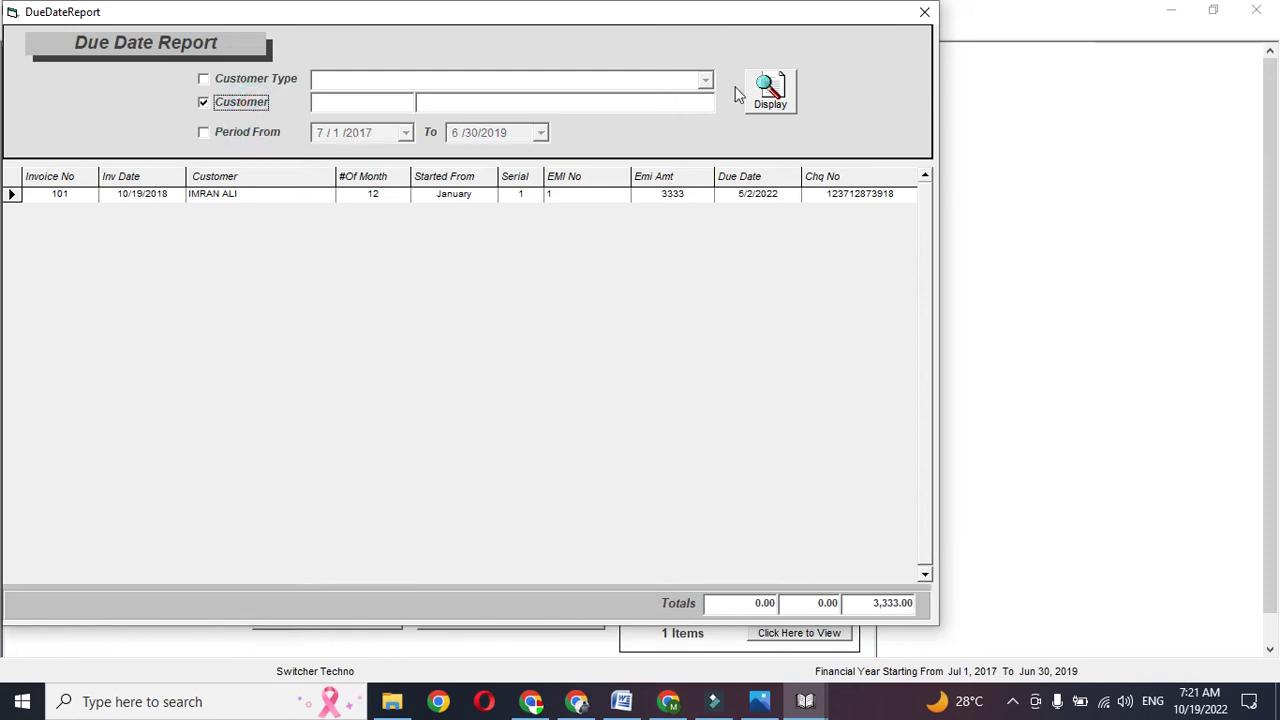
left_click(922, 14)
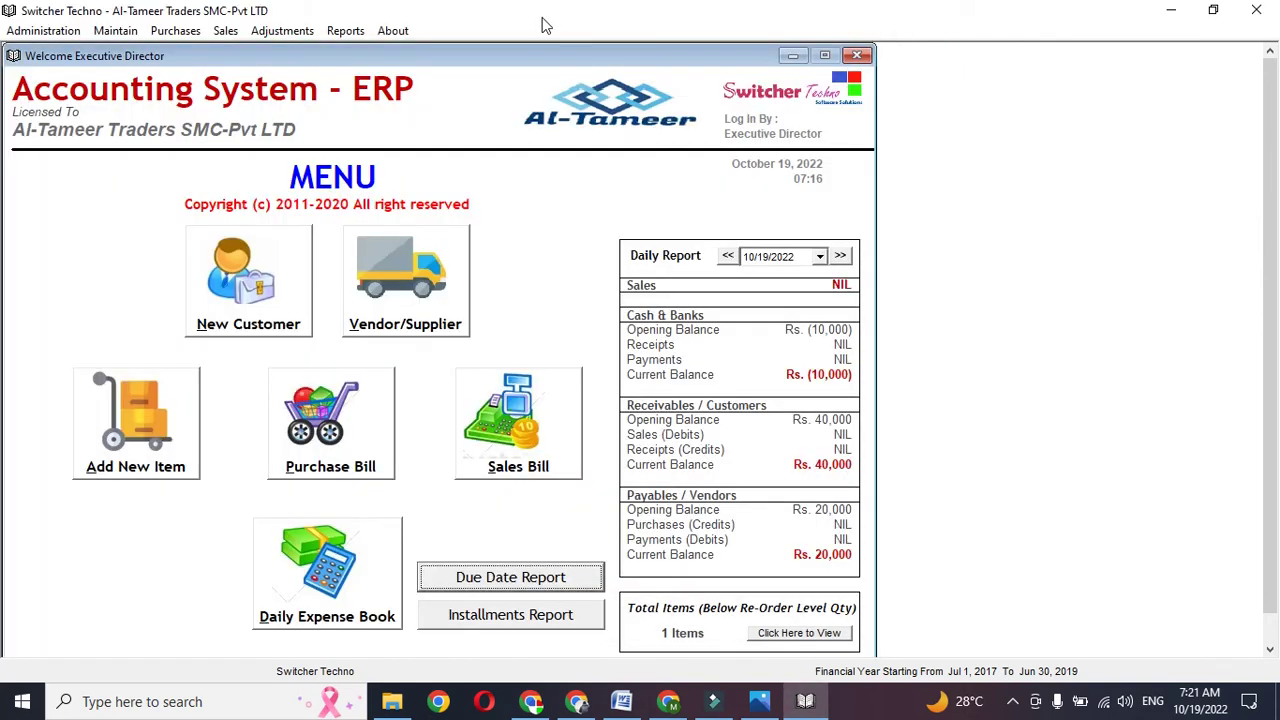
- Display the Sale Register, trying the date period and customer filters
left_click(345, 30)
left_click(410, 188)
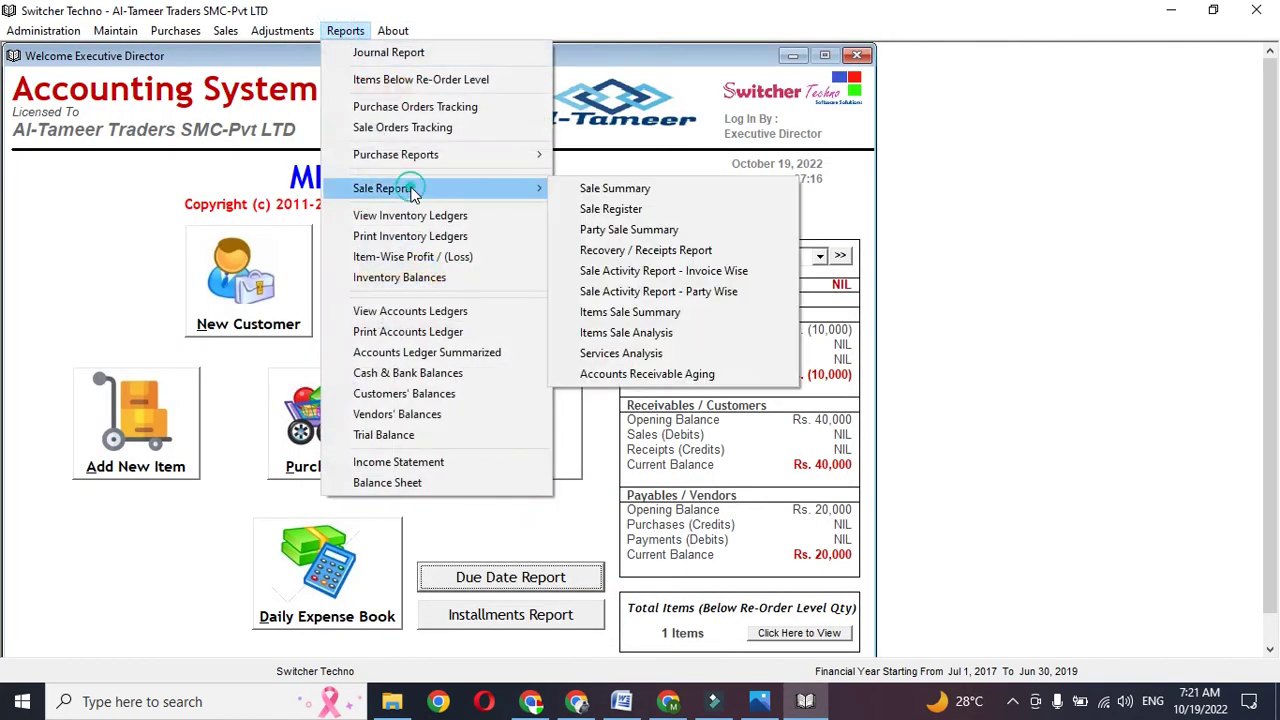
left_click(690, 210)
left_click(765, 145)
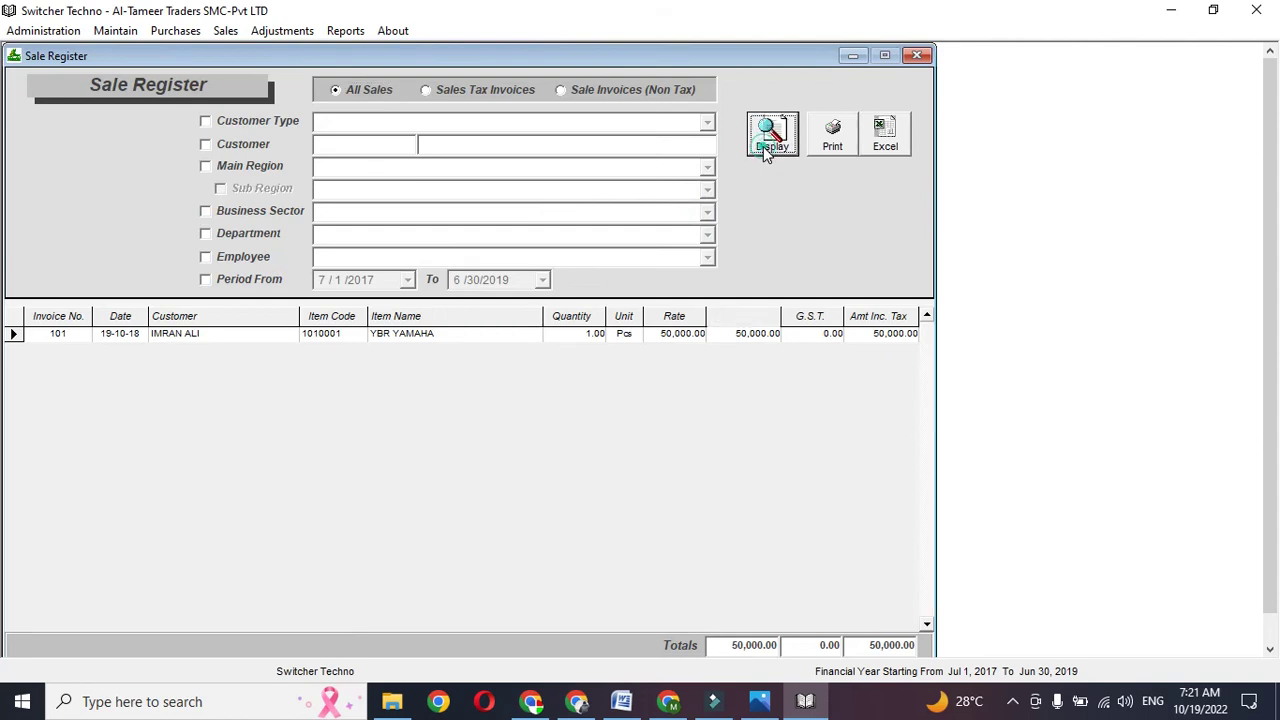
left_click(222, 280)
left_click(408, 280)
left_click(408, 280)
left_click(241, 147)
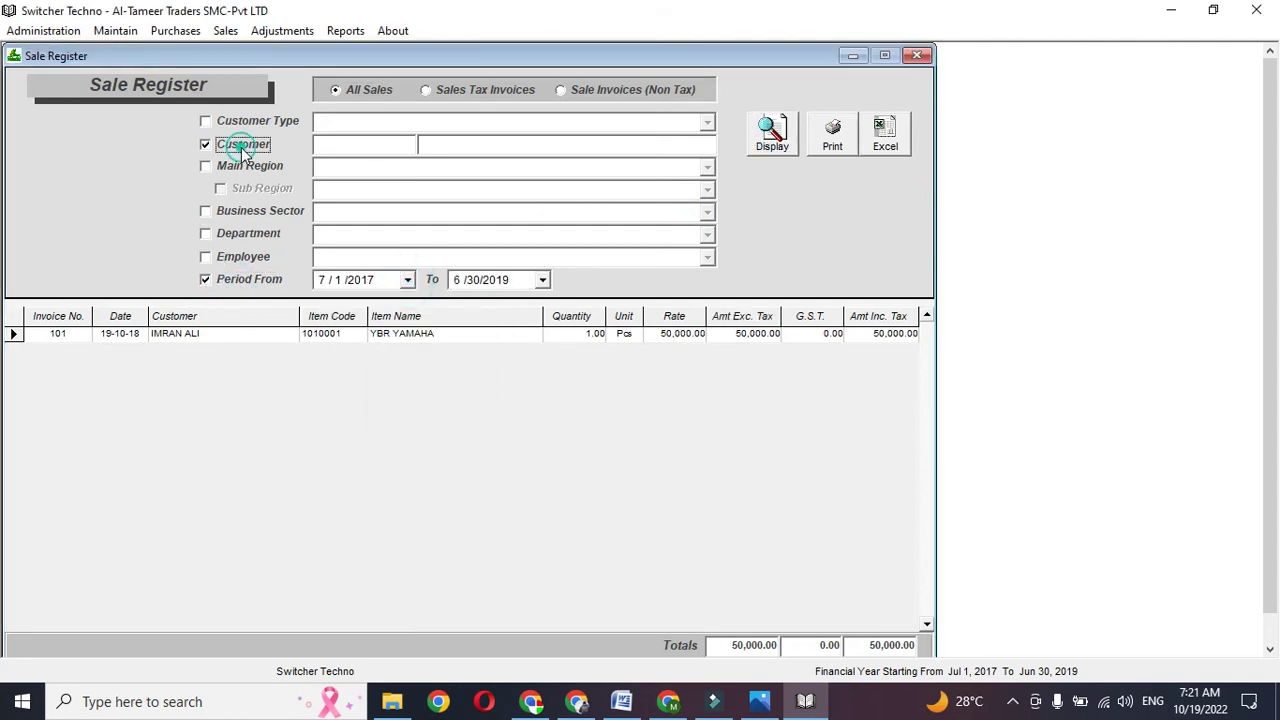
left_click(262, 279)
- Display and close the Purchase Register, then display the Item-Wise Profit report
left_click(350, 32)
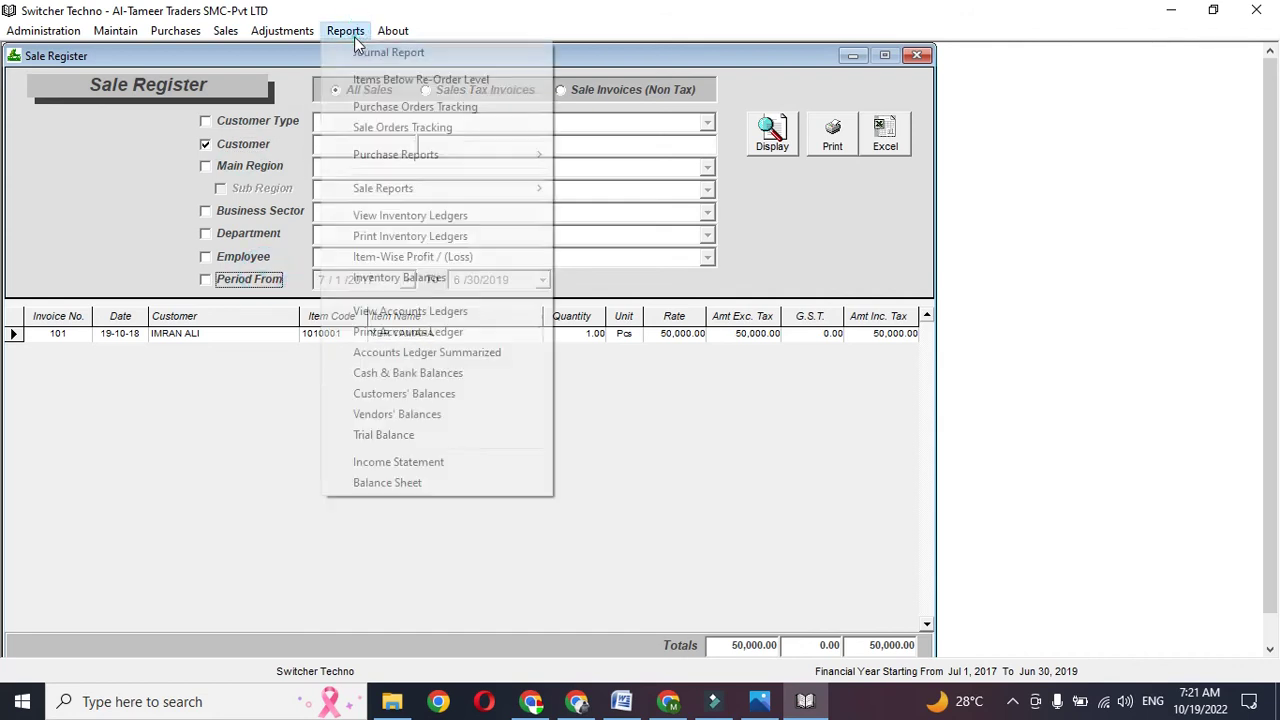
left_click(408, 152)
left_click(600, 175)
left_click(772, 140)
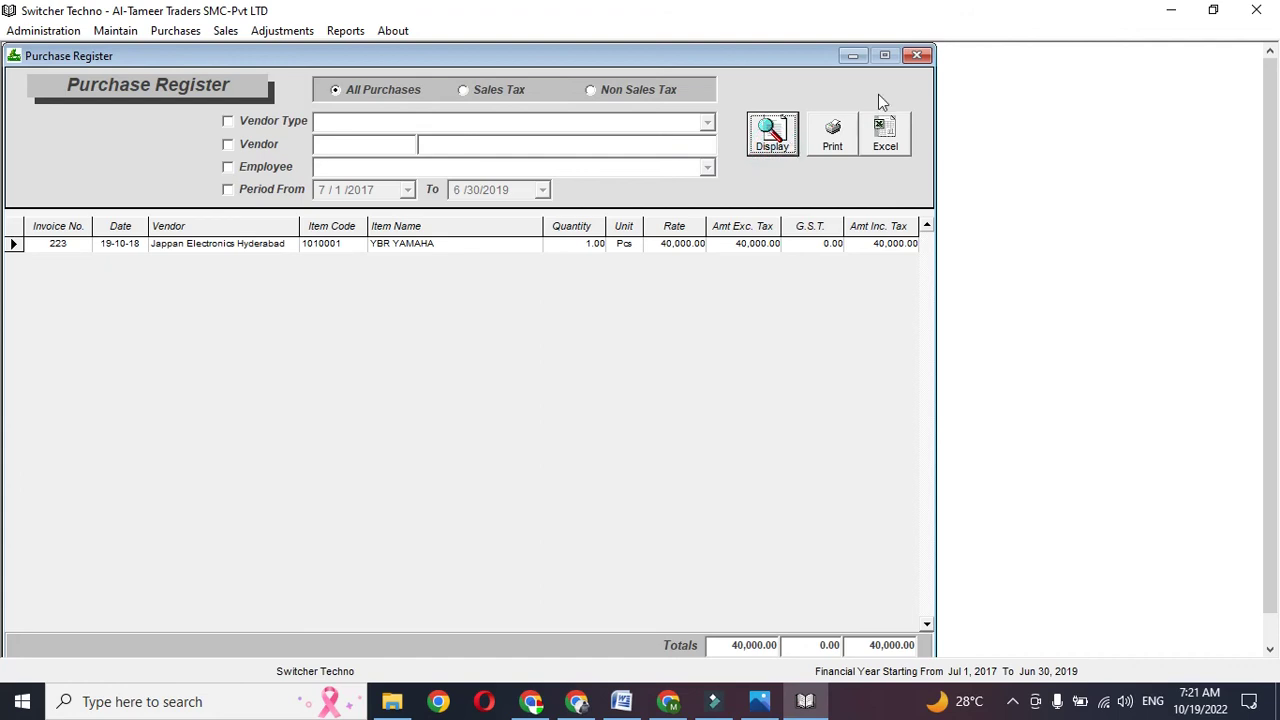
left_click(917, 56)
left_click(350, 32)
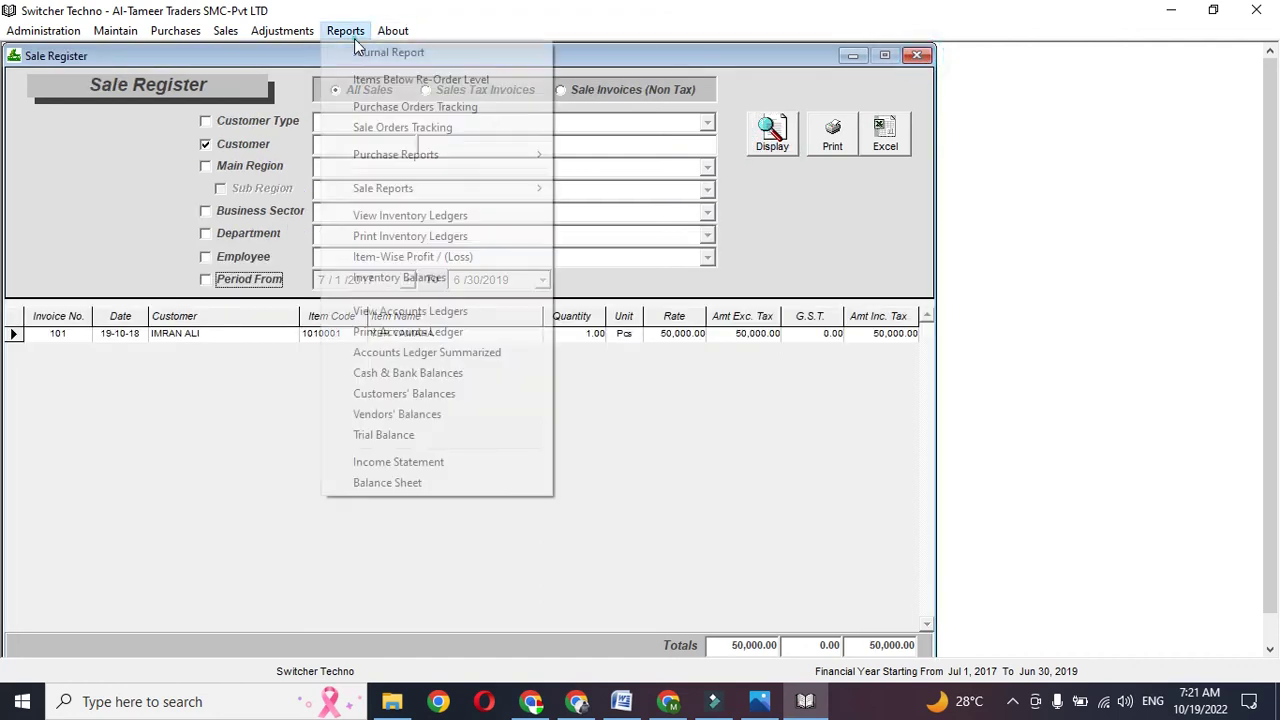
left_click(406, 260)
left_click(819, 125)
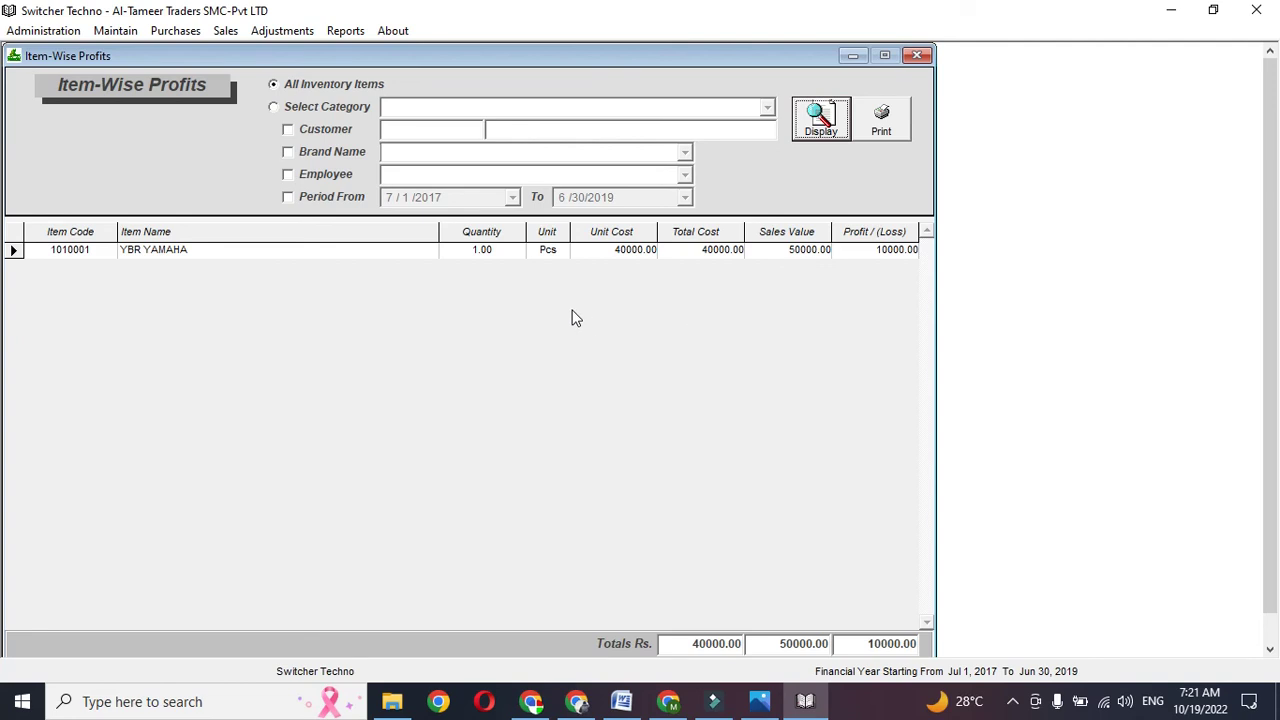
- Display and print-preview the customer's account ledger showing sale 101 with 40000 debit balance
left_click(344, 203)
left_click(512, 198)
left_click(512, 198)
left_click(352, 31)
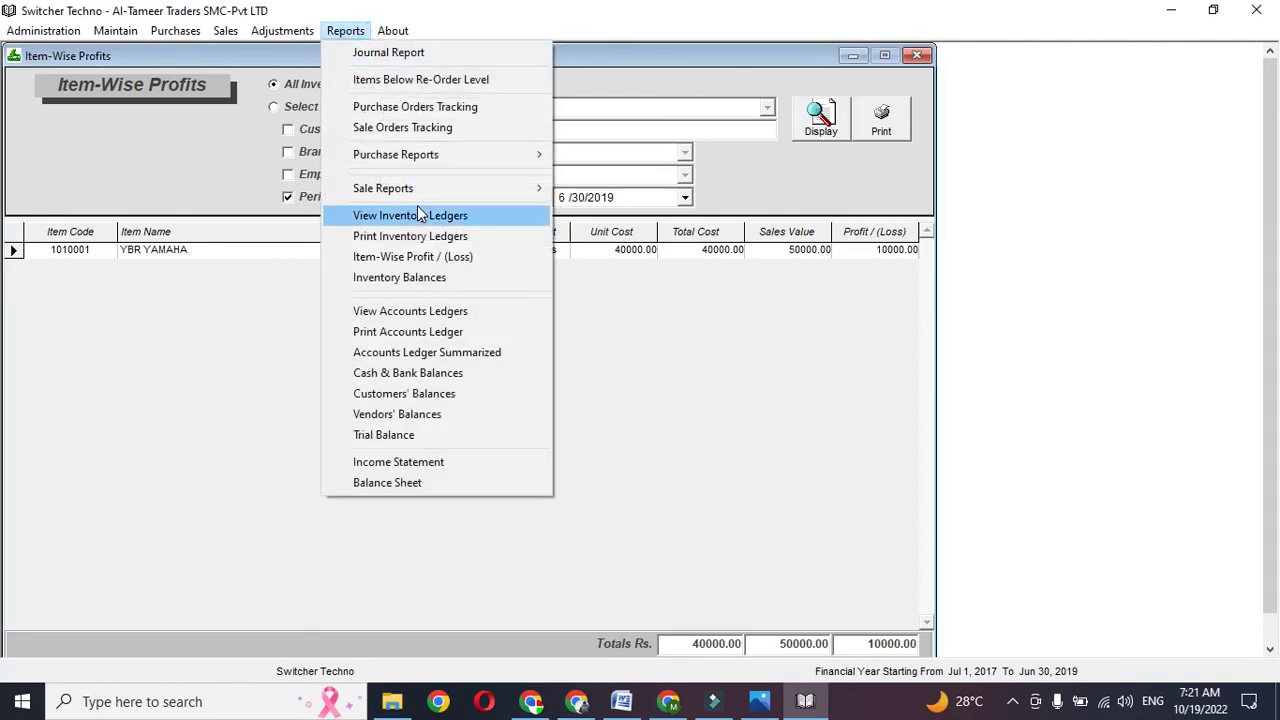
left_click(433, 318)
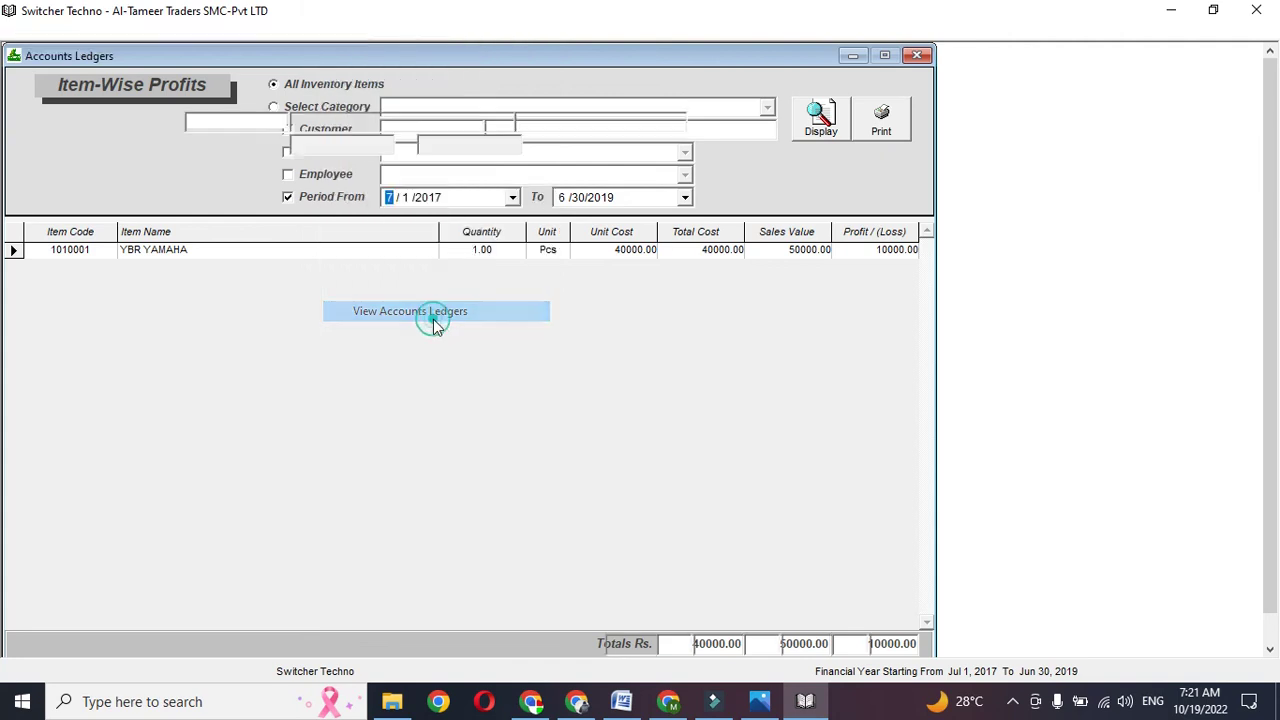
type("2004")
key("Return")
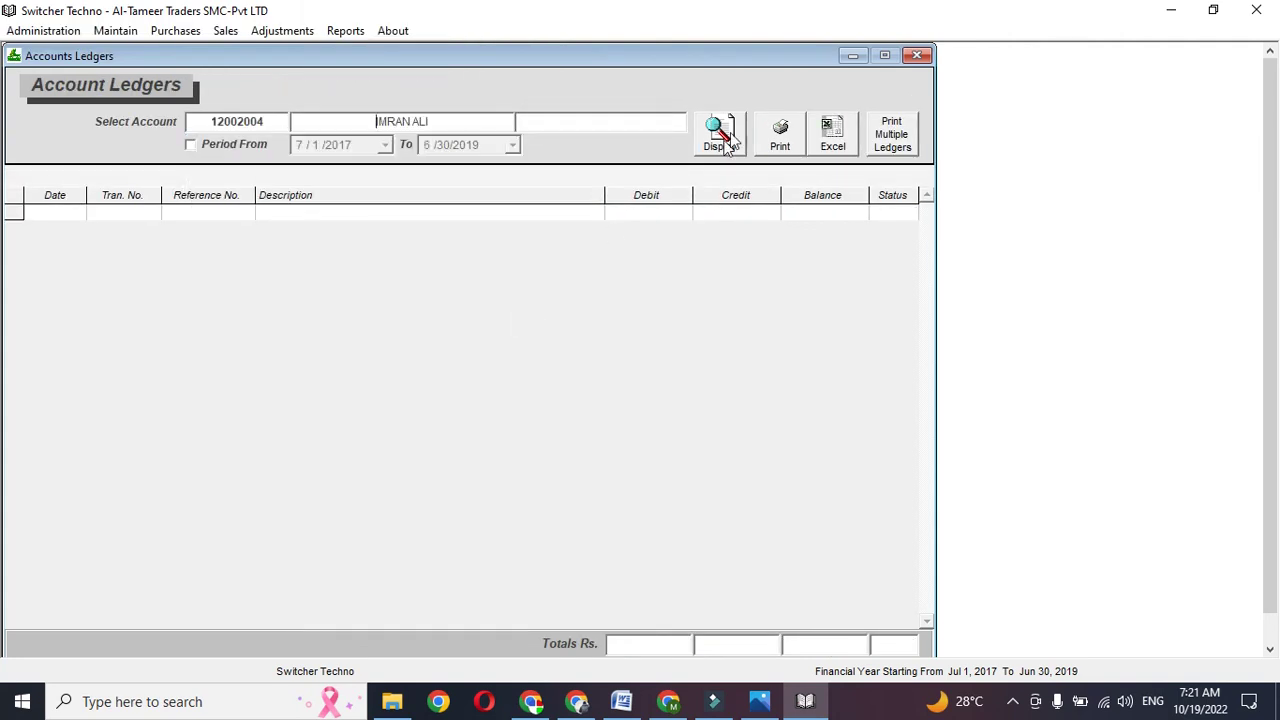
left_click(720, 135)
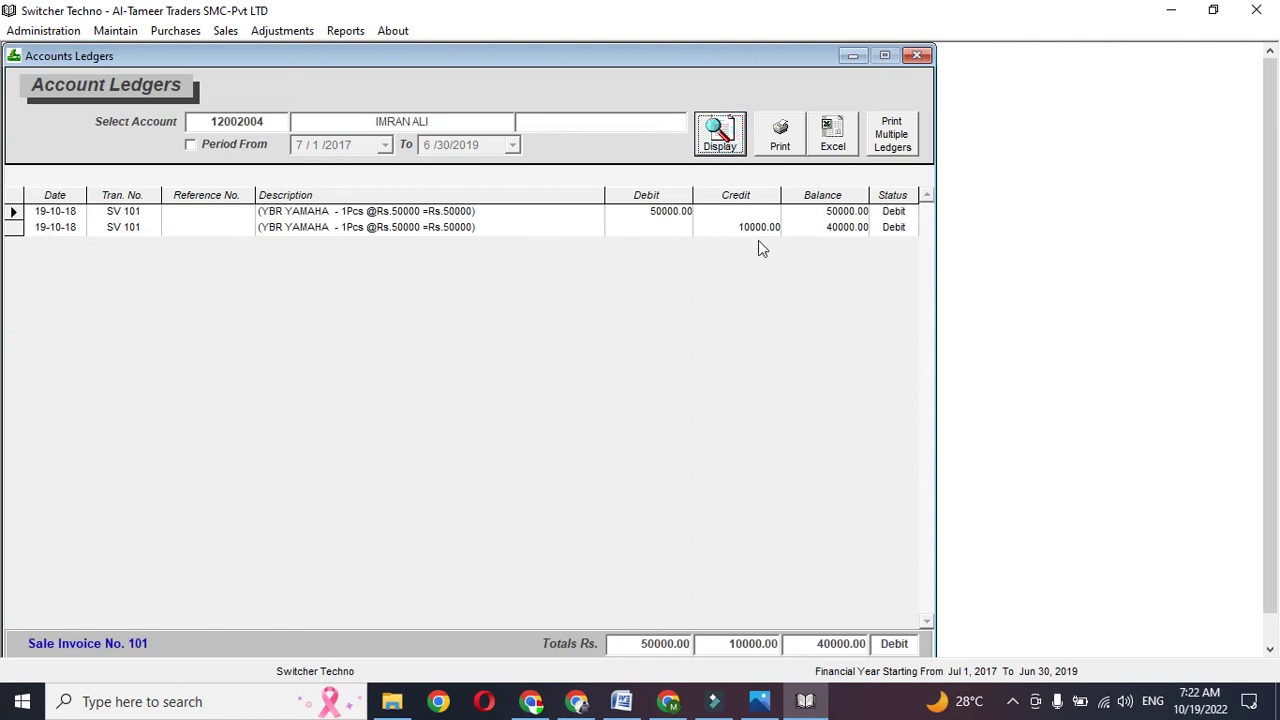
left_click(778, 128)
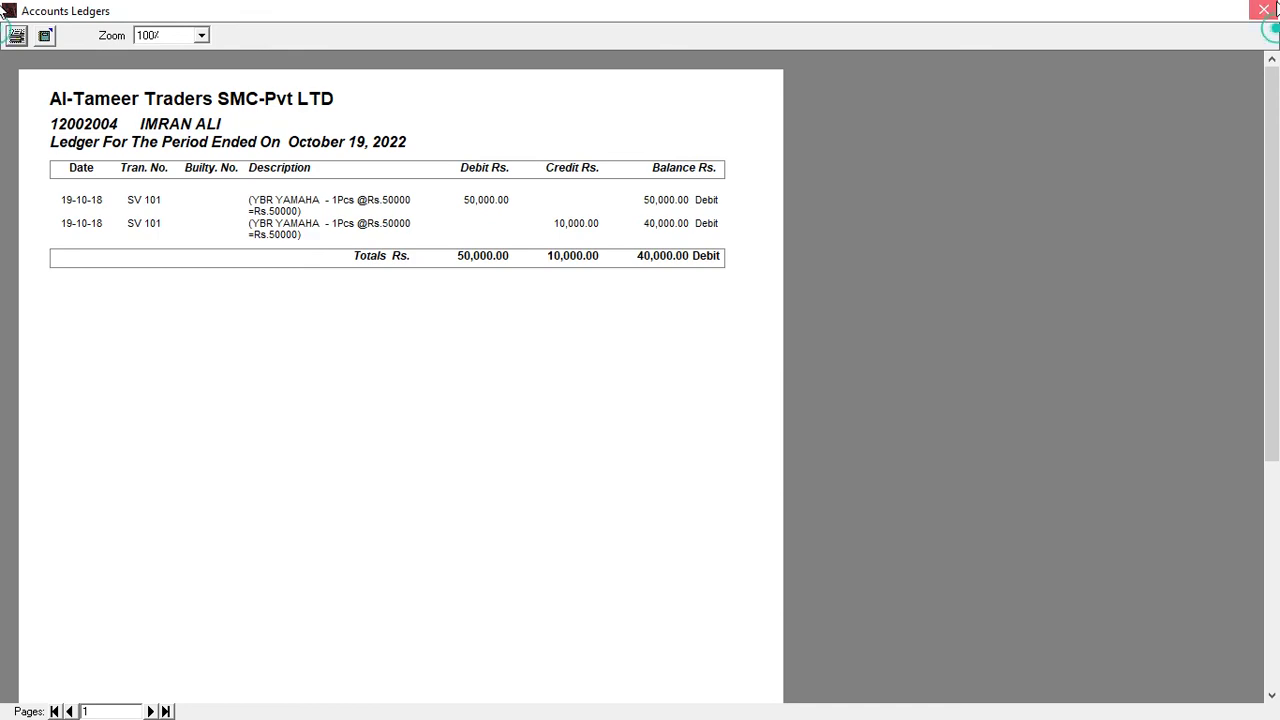
left_click(1268, 9)
left_click(343, 31)
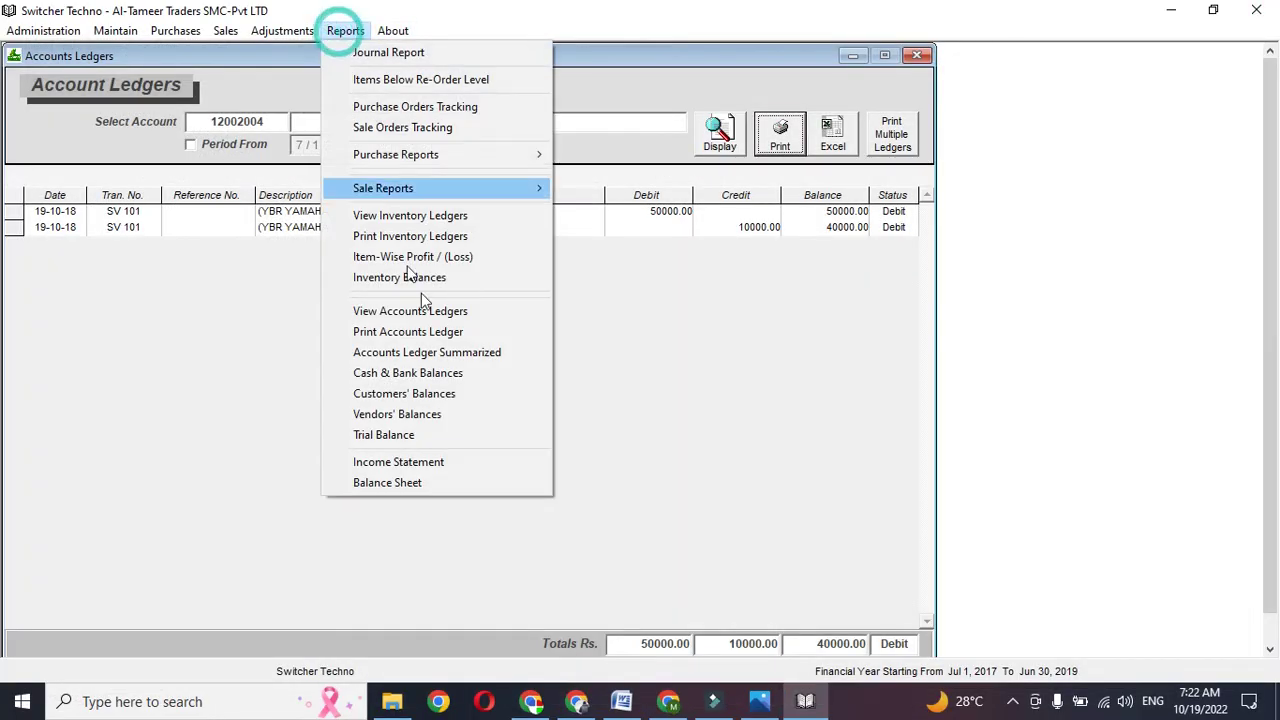
- View the income statement to date (net profit 8,500), then close it, the ledger and Item-Wise Profits
left_click(437, 461)
left_click(848, 230)
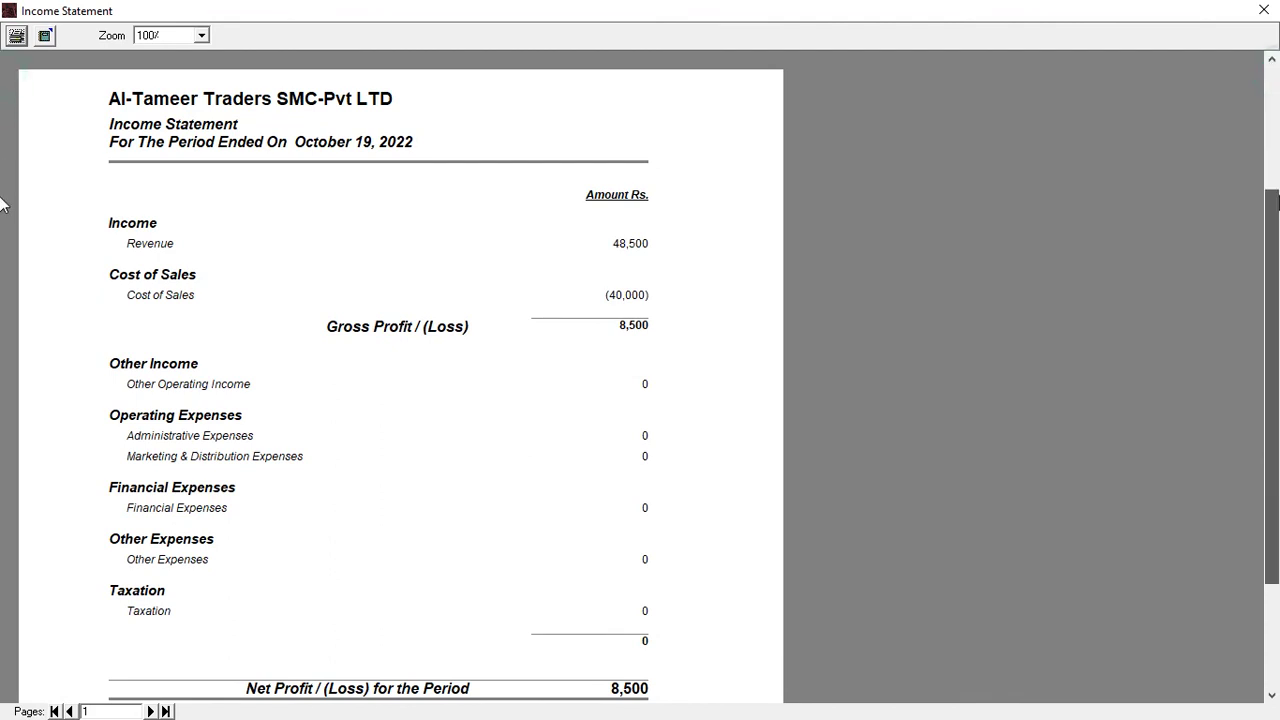
scroll(743, 300, "down", 3)
scroll(743, 104, "up", 3)
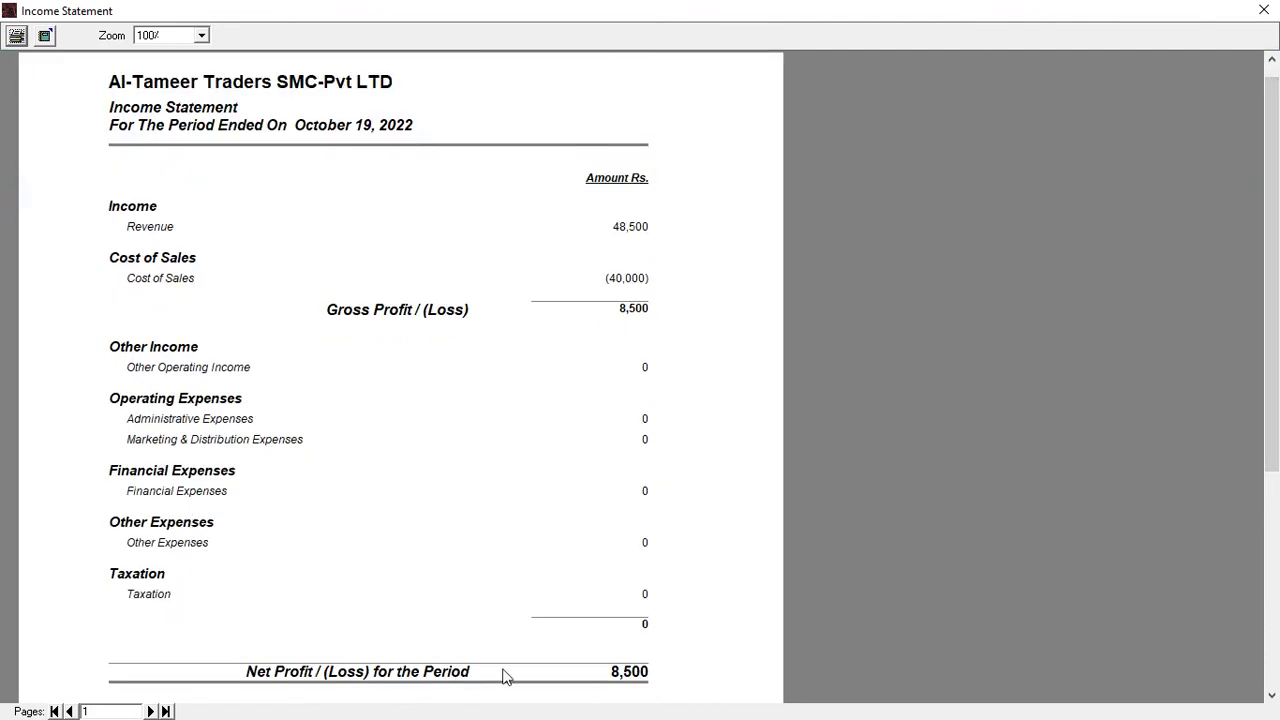
left_click(1264, 10)
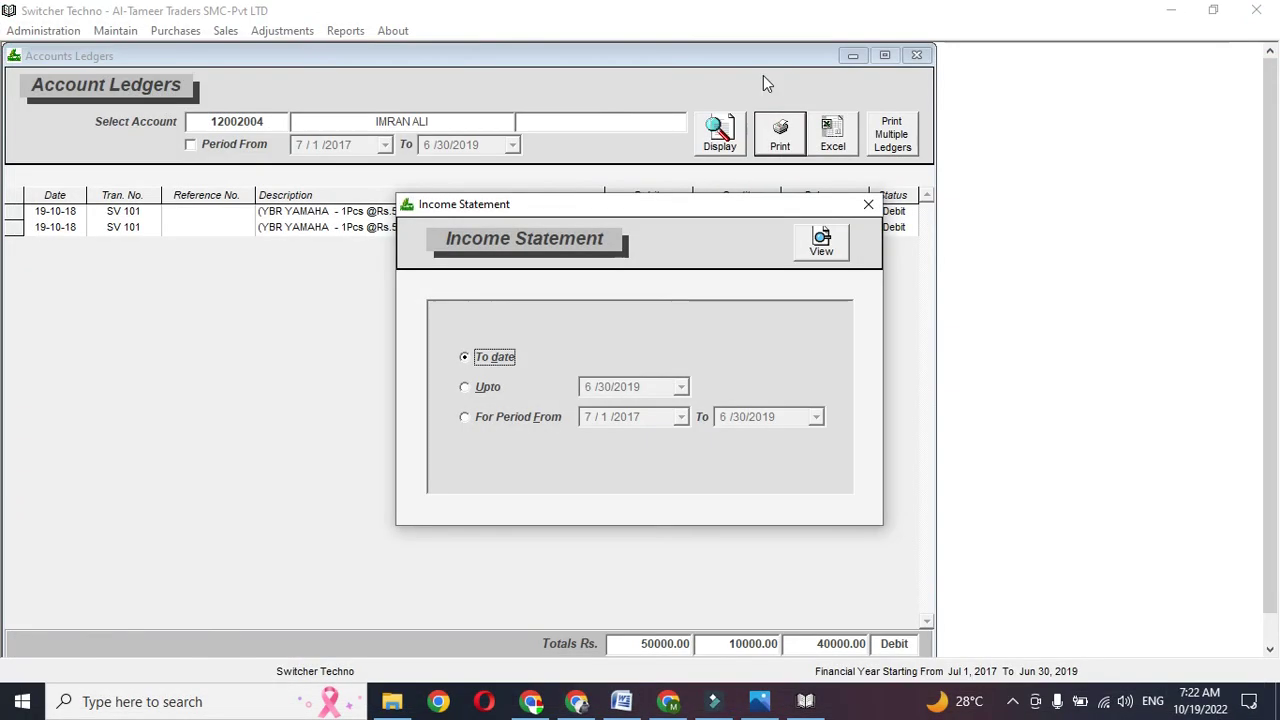
left_click(868, 204)
left_click(917, 55)
left_click(918, 55)
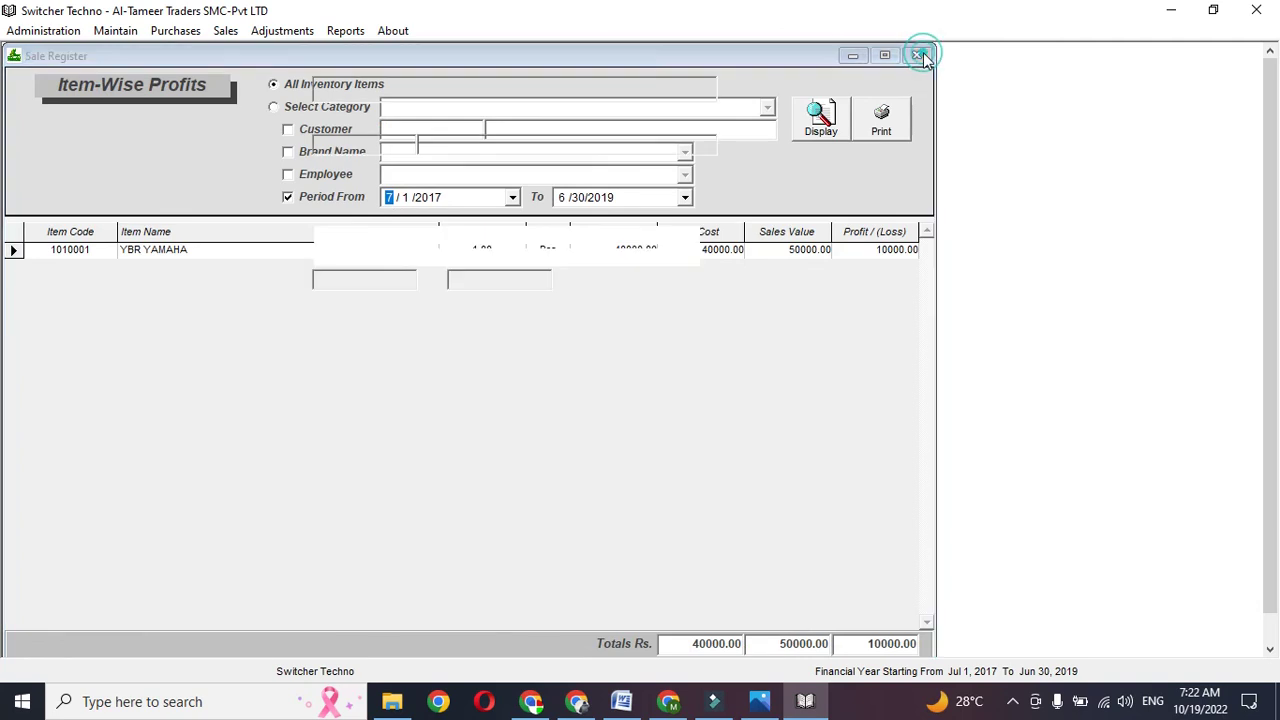
- Close the Sale Register to return to the main menu
left_click(918, 55)
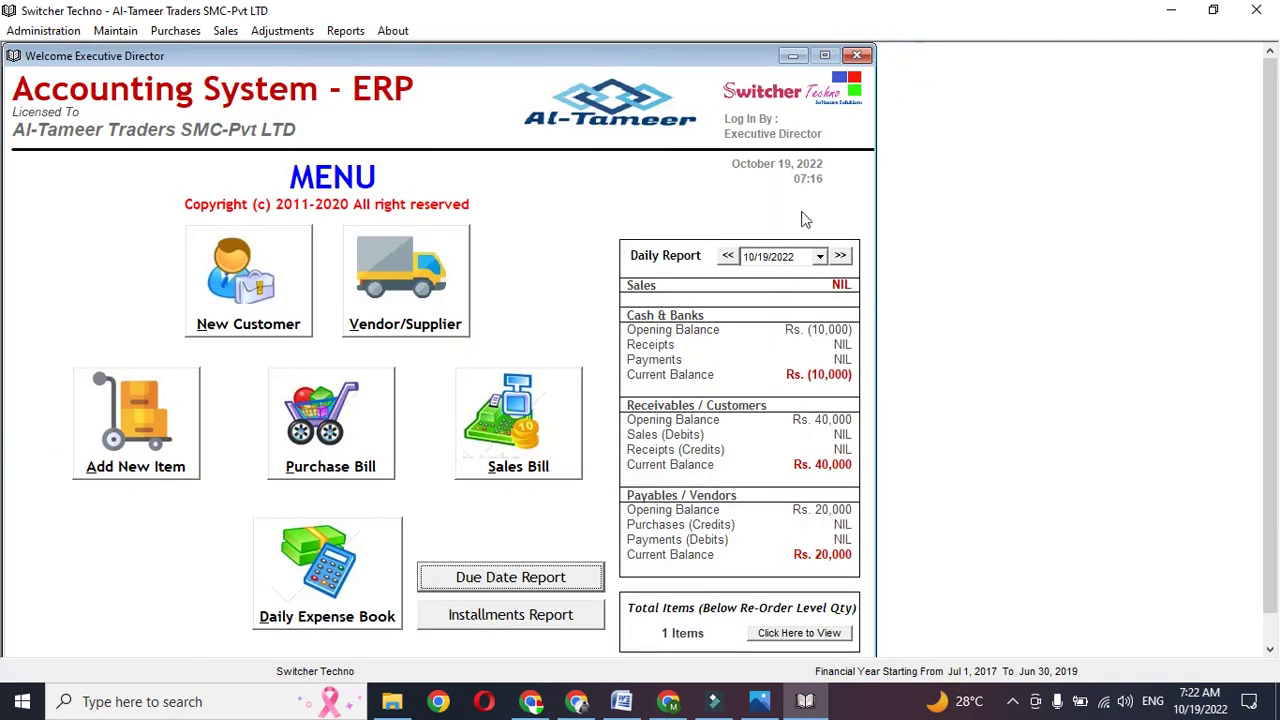